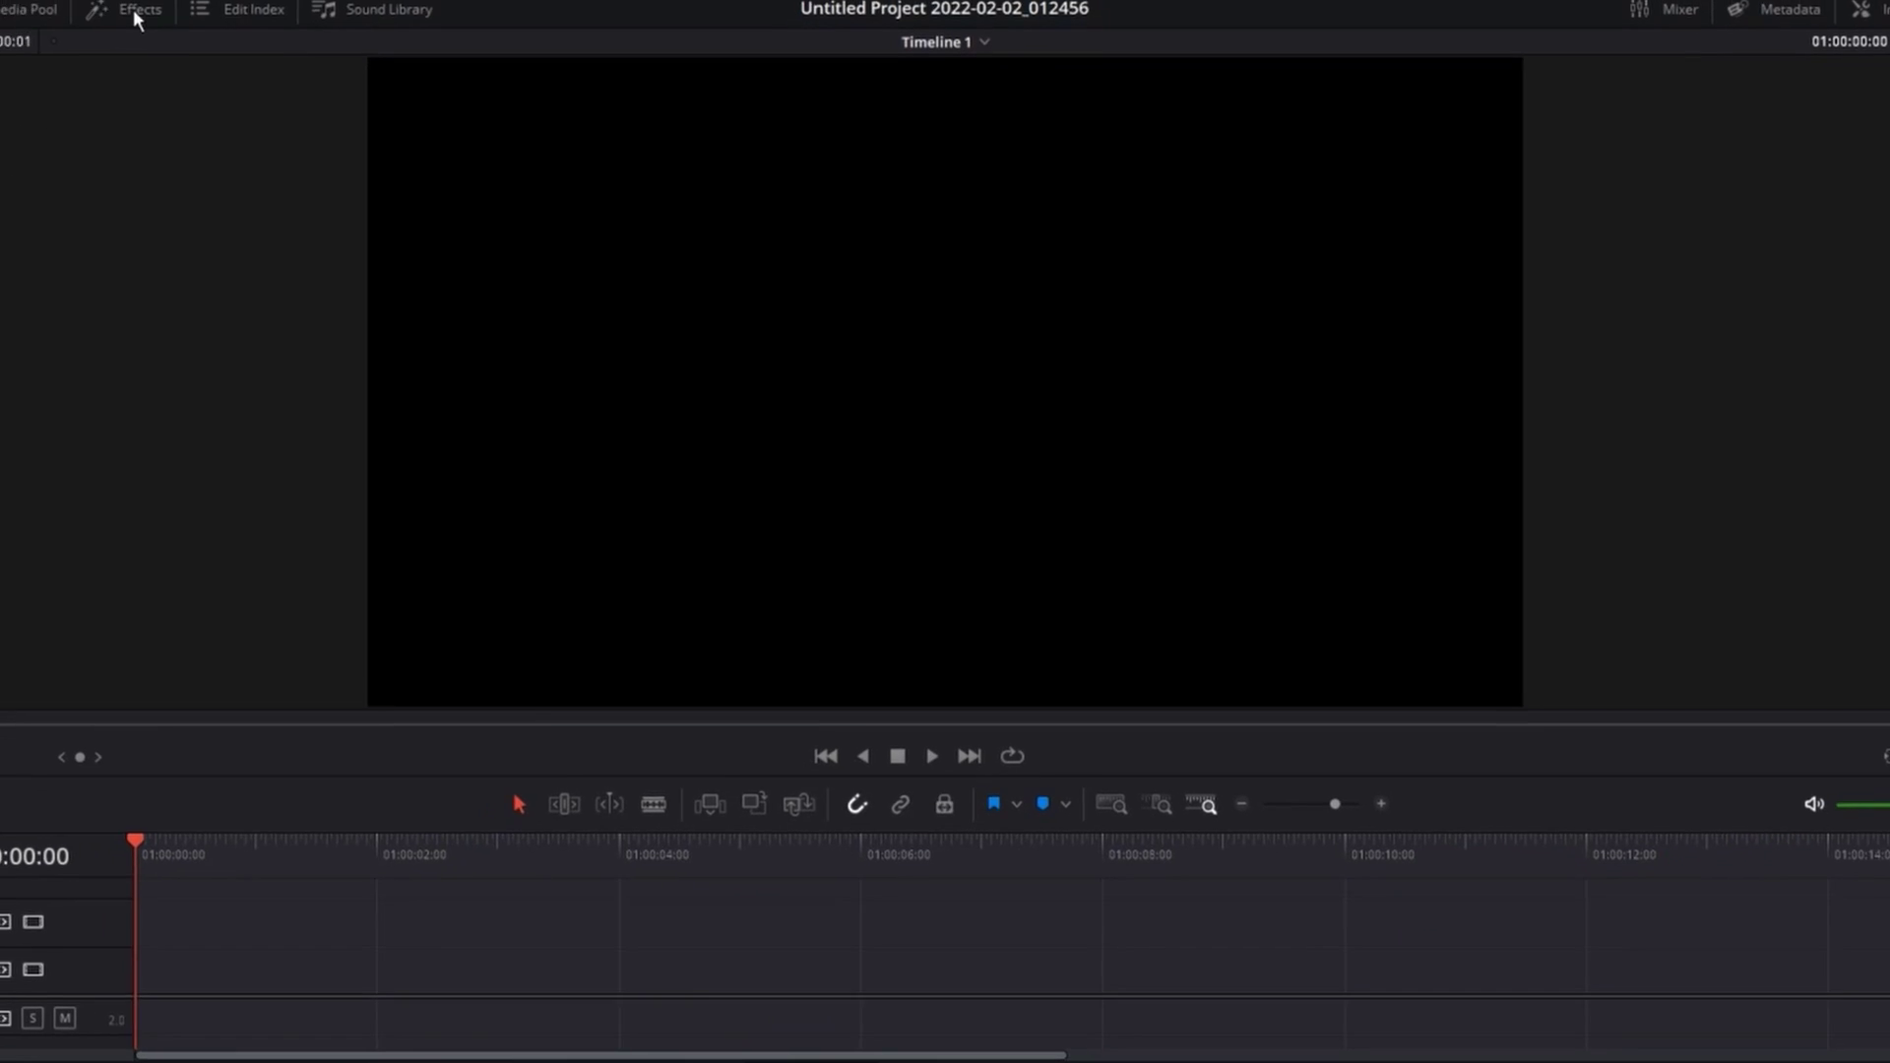
Place a Texture Background generator at the start of video track V1
left_click(136, 10)
left_click(59, 235)
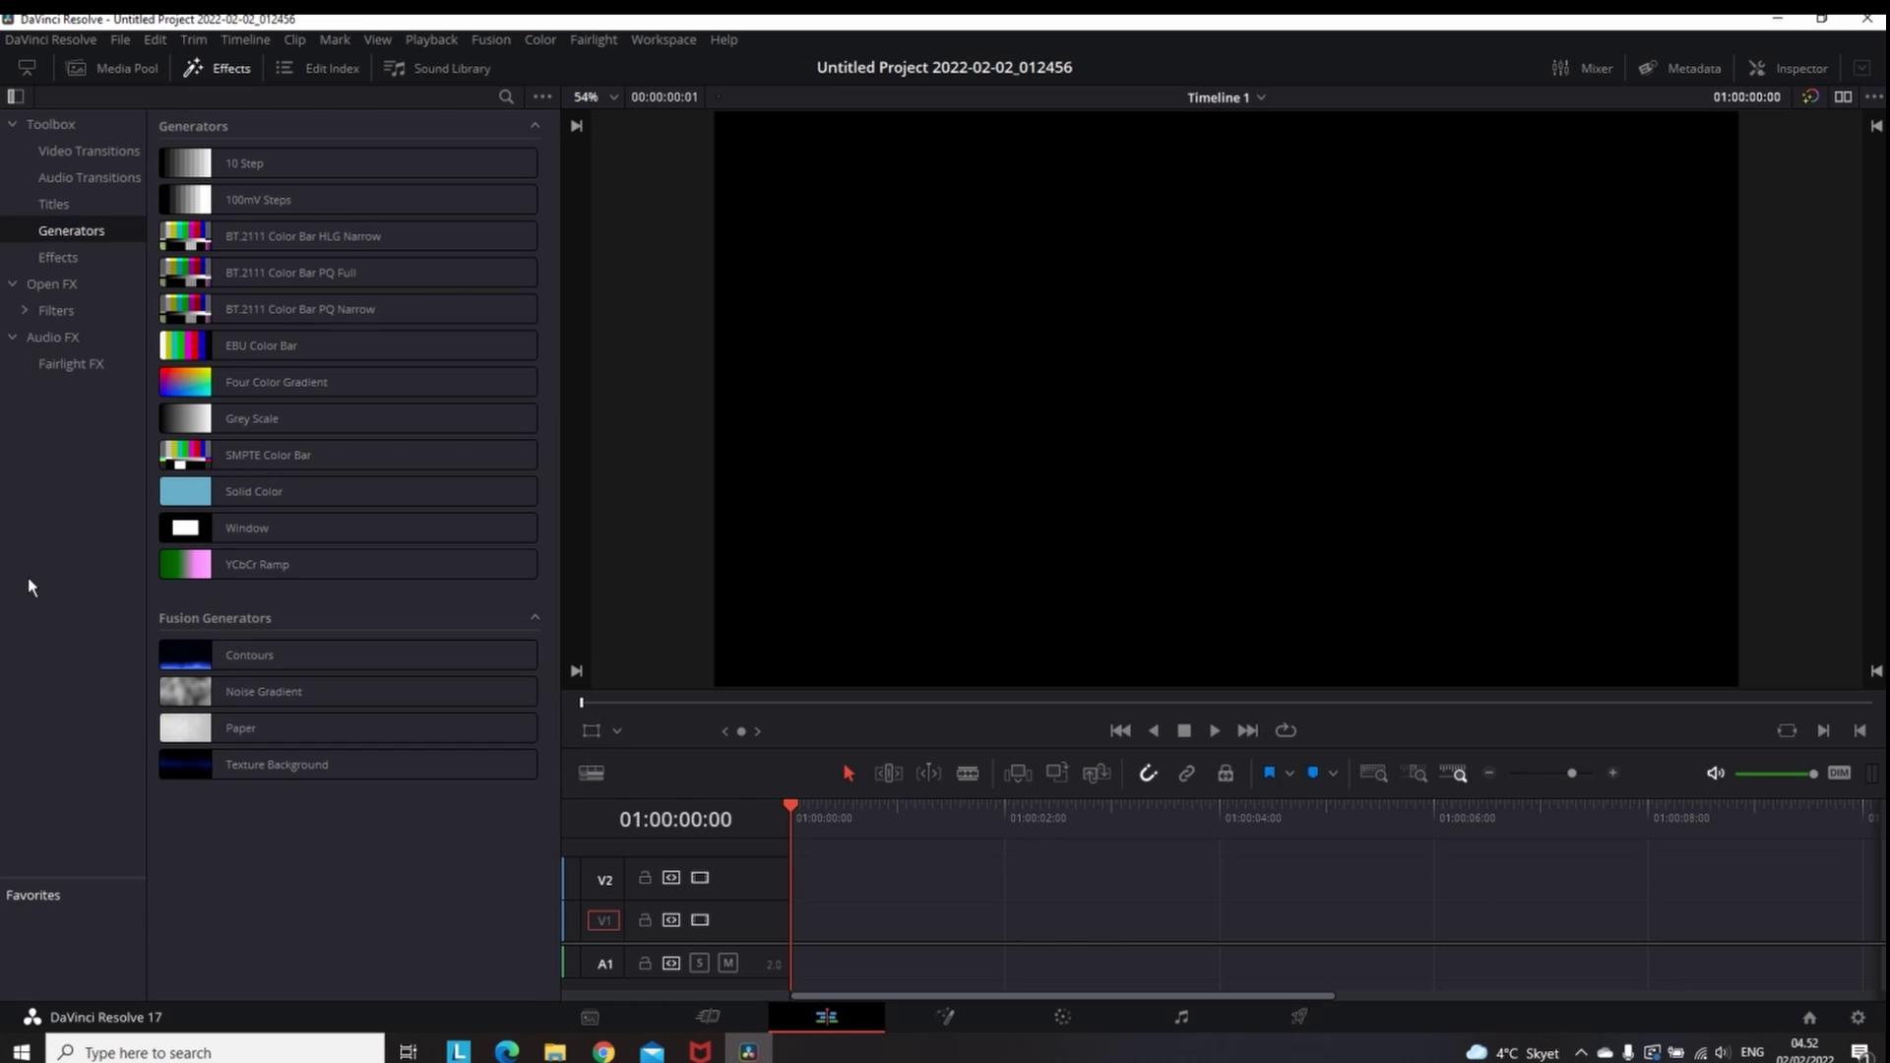
left_click_drag(246, 766, 710, 923)
left_click(218, 67)
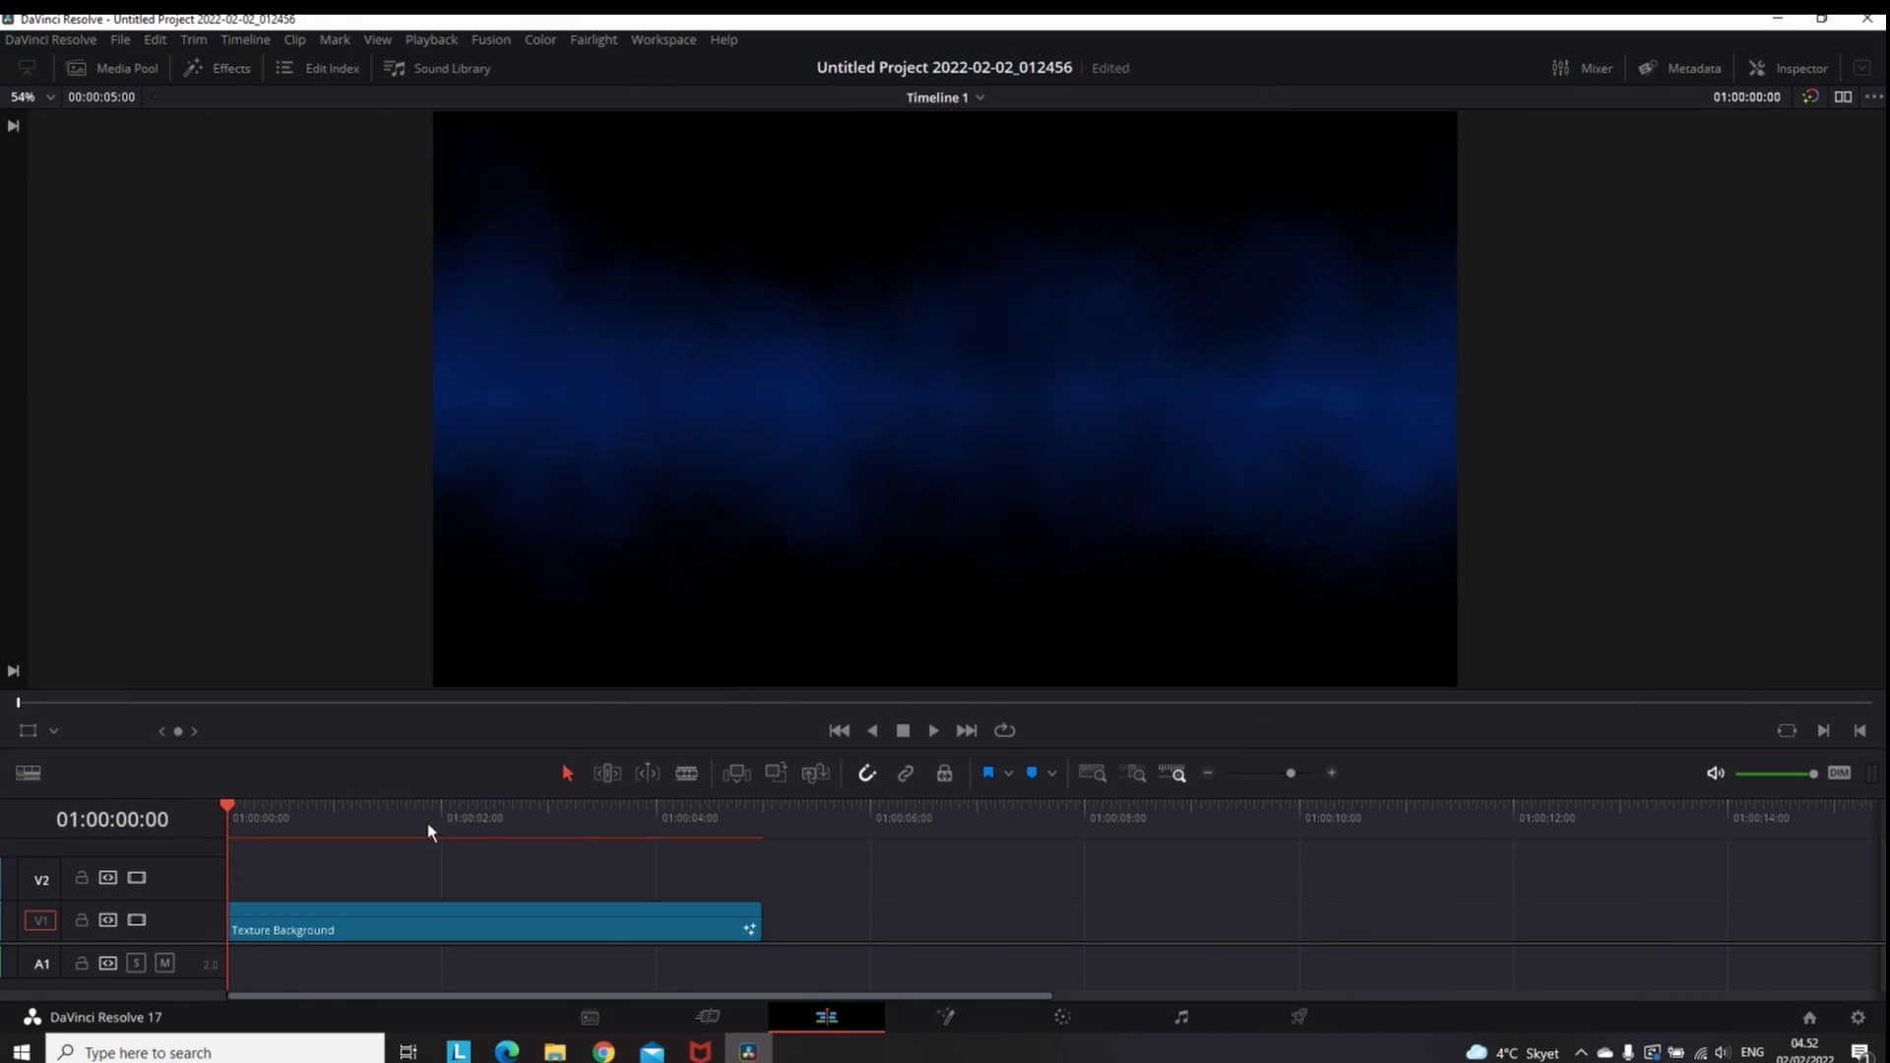
Open the Texture Background clip in Fusion and space its background and MediaOut1 nodes farther apart
left_click_drag(428, 825, 227, 823)
left_click(591, 921)
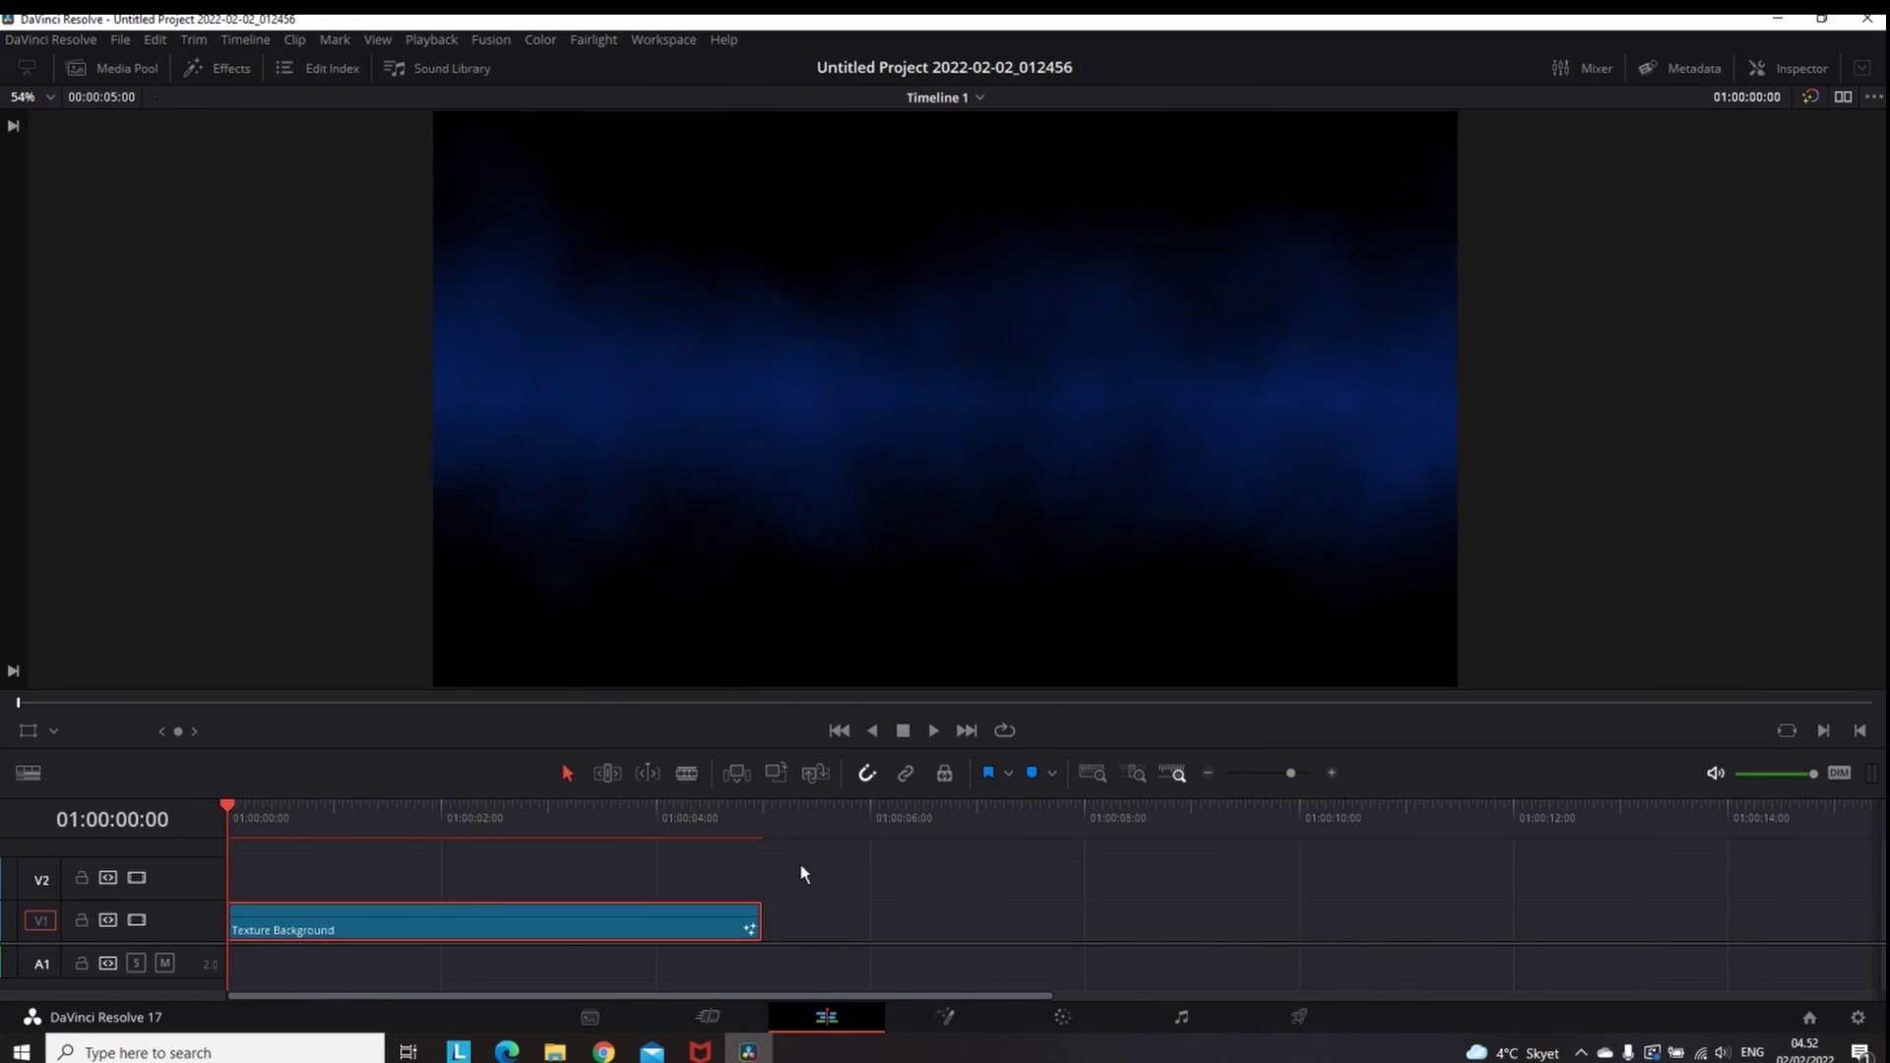
left_click(962, 1009)
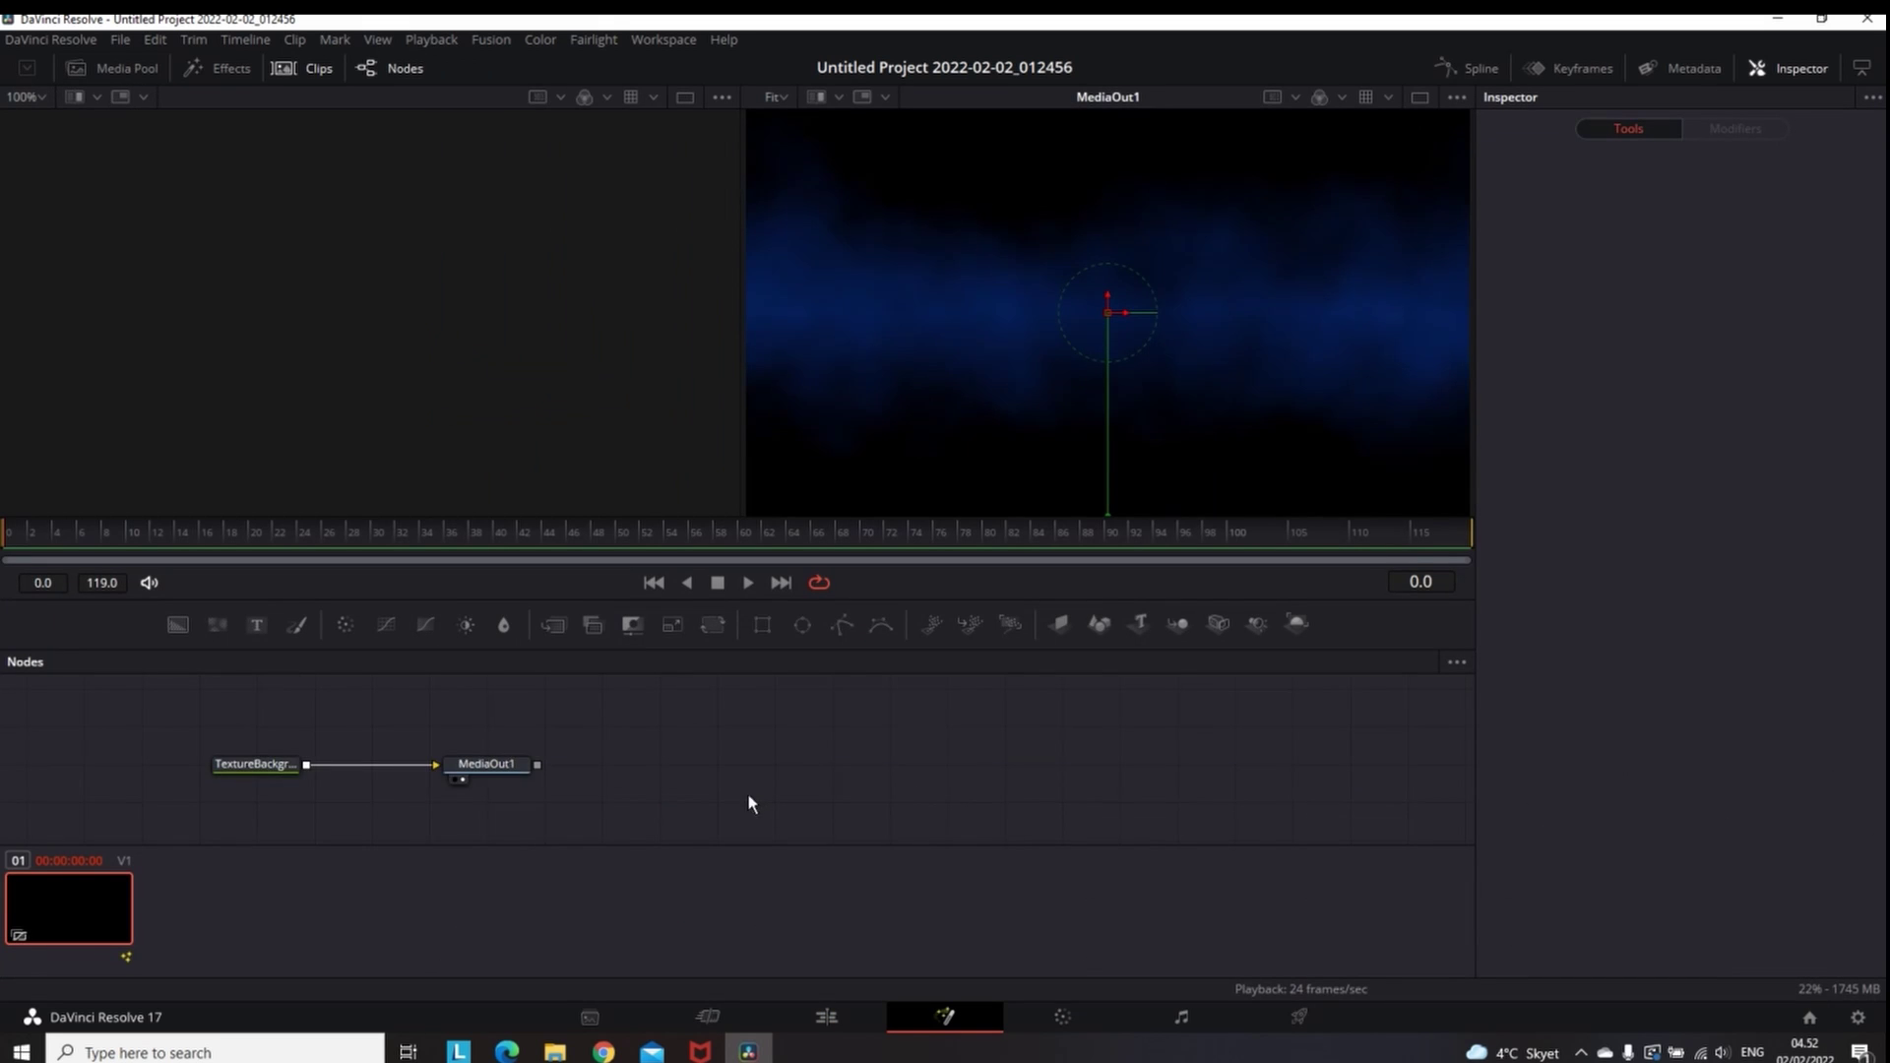
left_click_drag(747, 794, 703, 746)
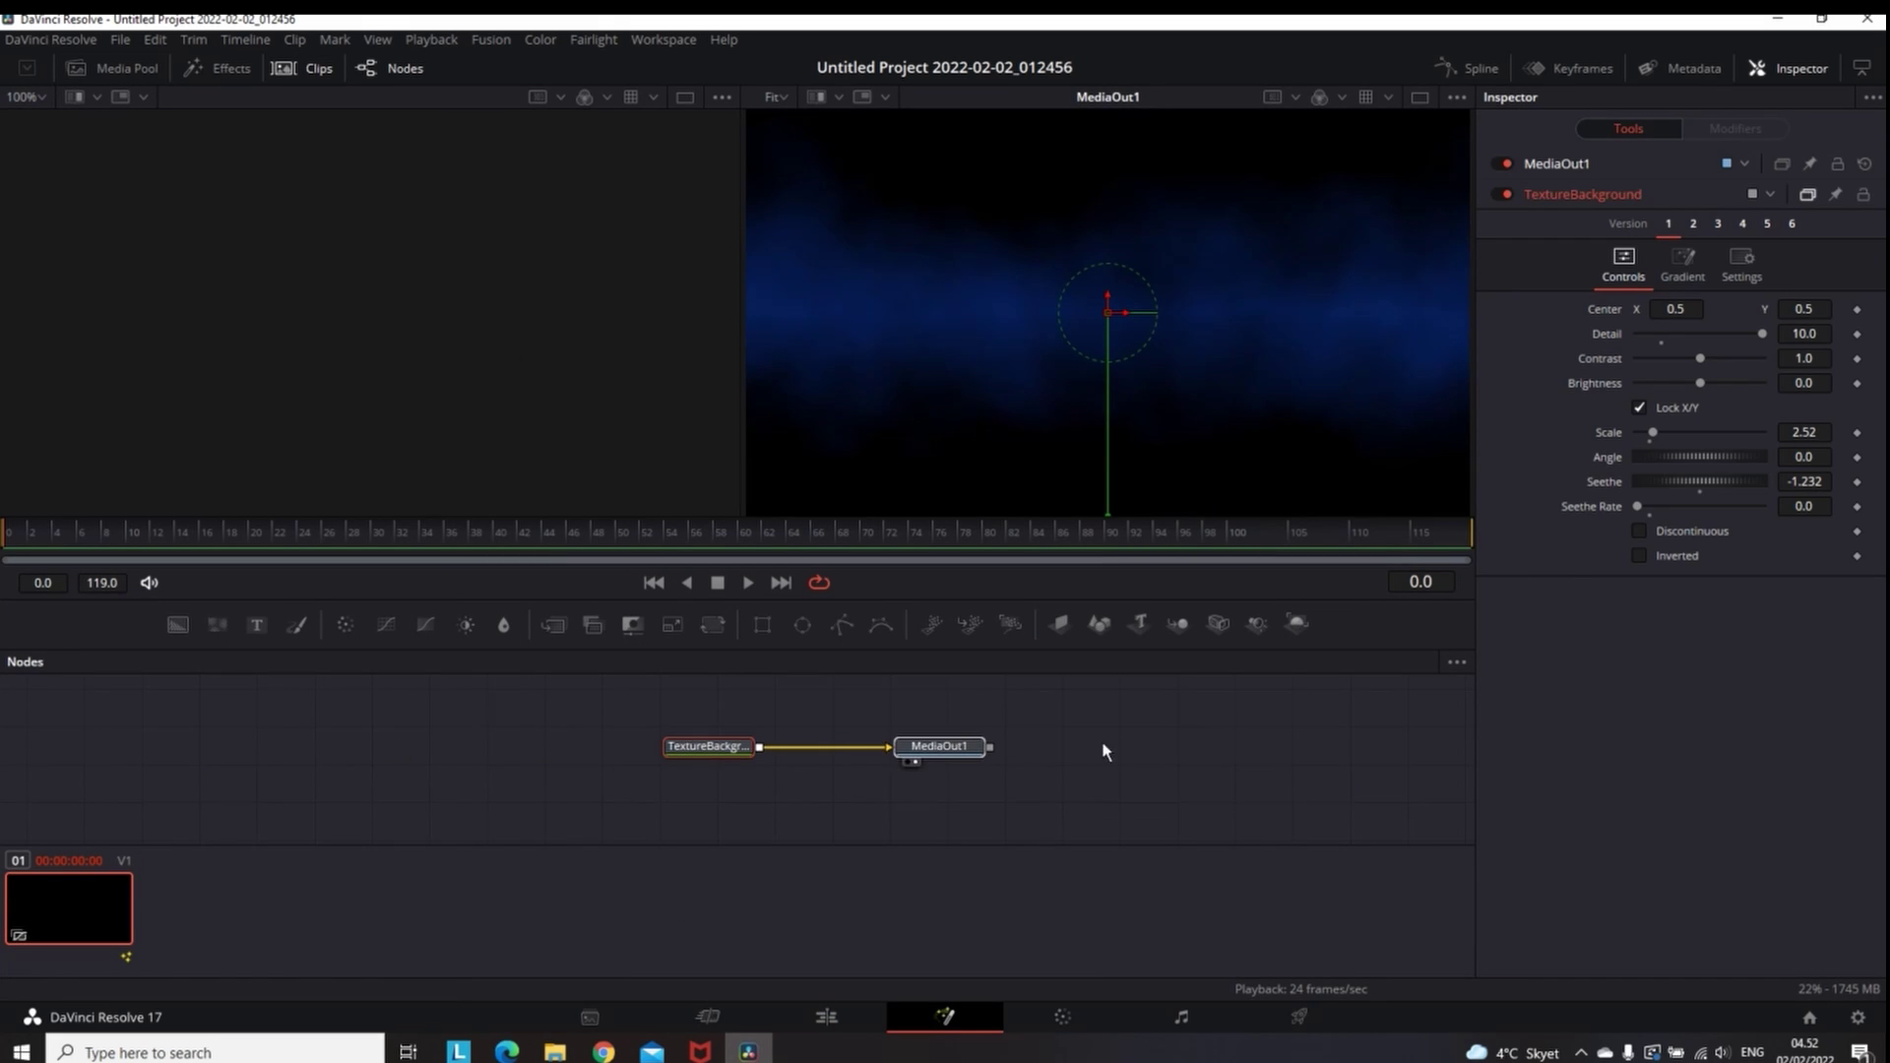
left_click(1101, 743)
left_click_drag(975, 745, 1110, 745)
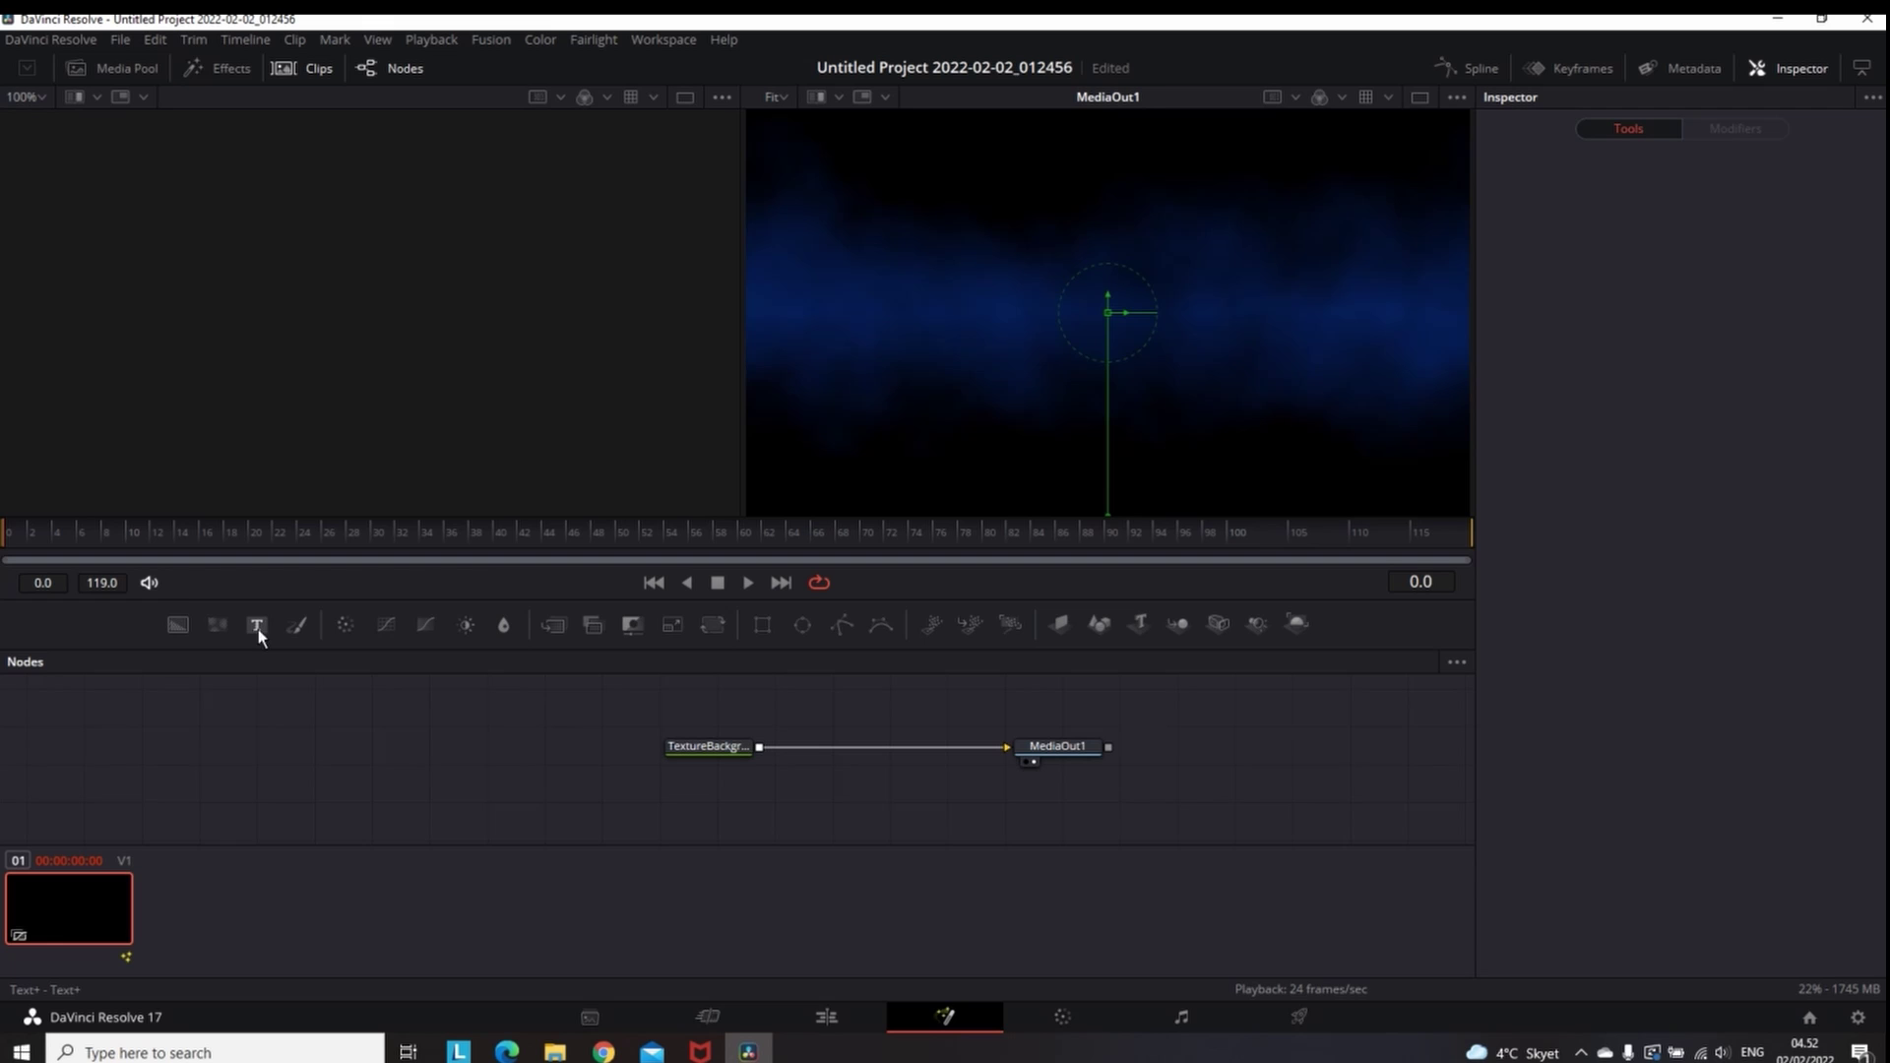
Insert a Text+ node merged over the background and arrange it below the Merge1 node
left_click_drag(263, 626, 871, 750)
left_click_drag(705, 777, 876, 819)
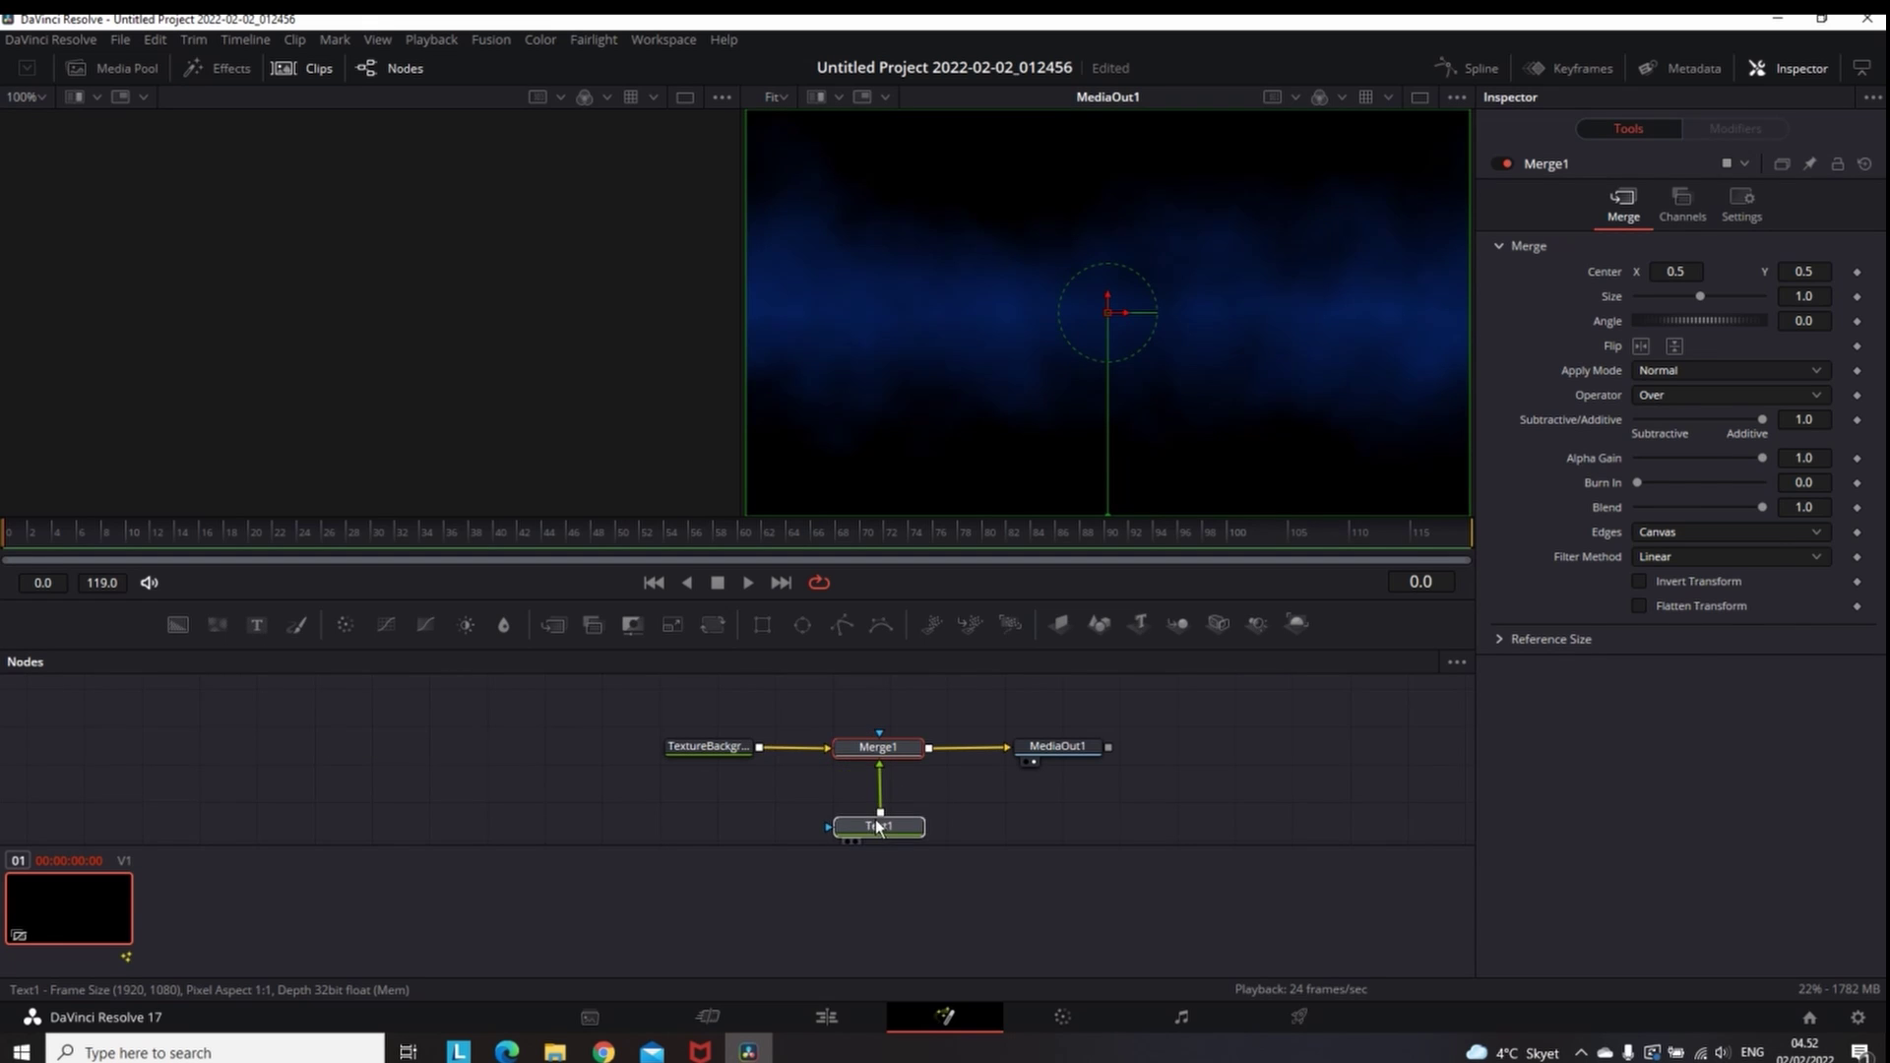
left_click_drag(1223, 707, 661, 839)
Enter the text "subscribe" in the text node and set its font to Intro and size to 0.1246
left_click(865, 792)
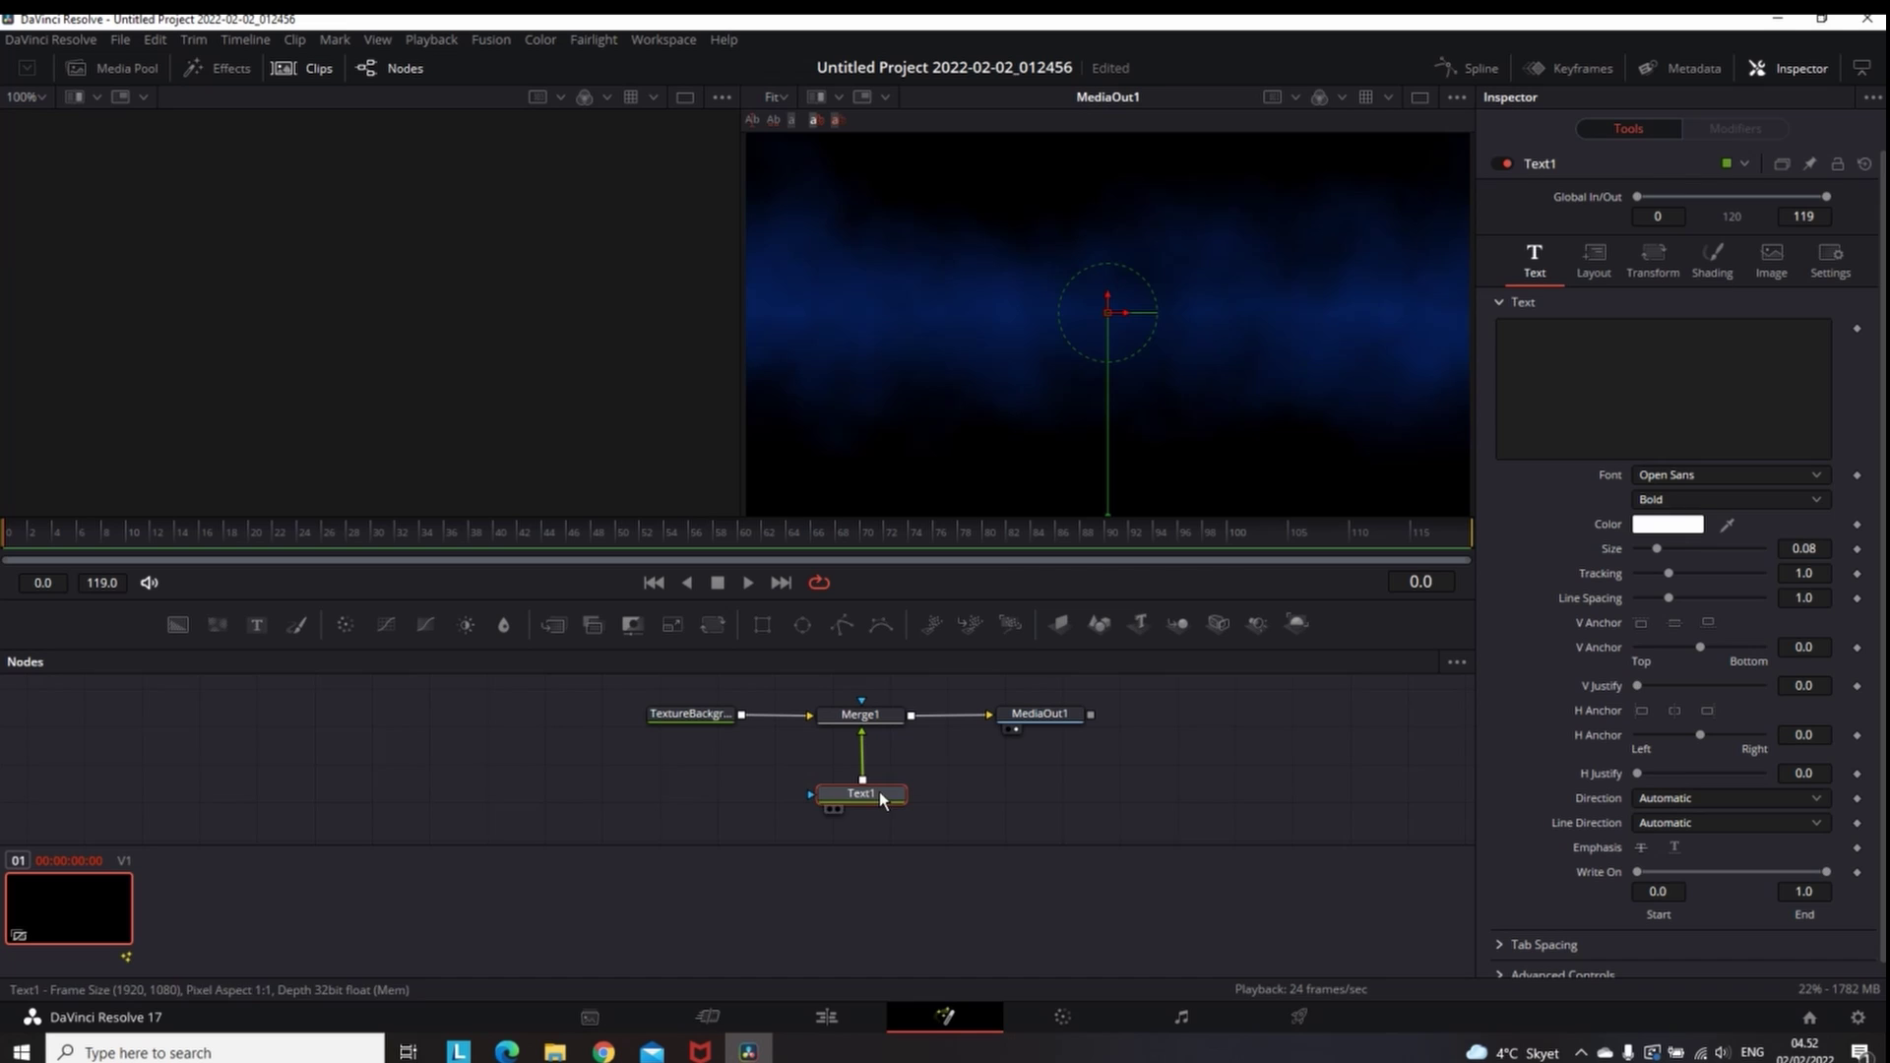
type("subscribe")
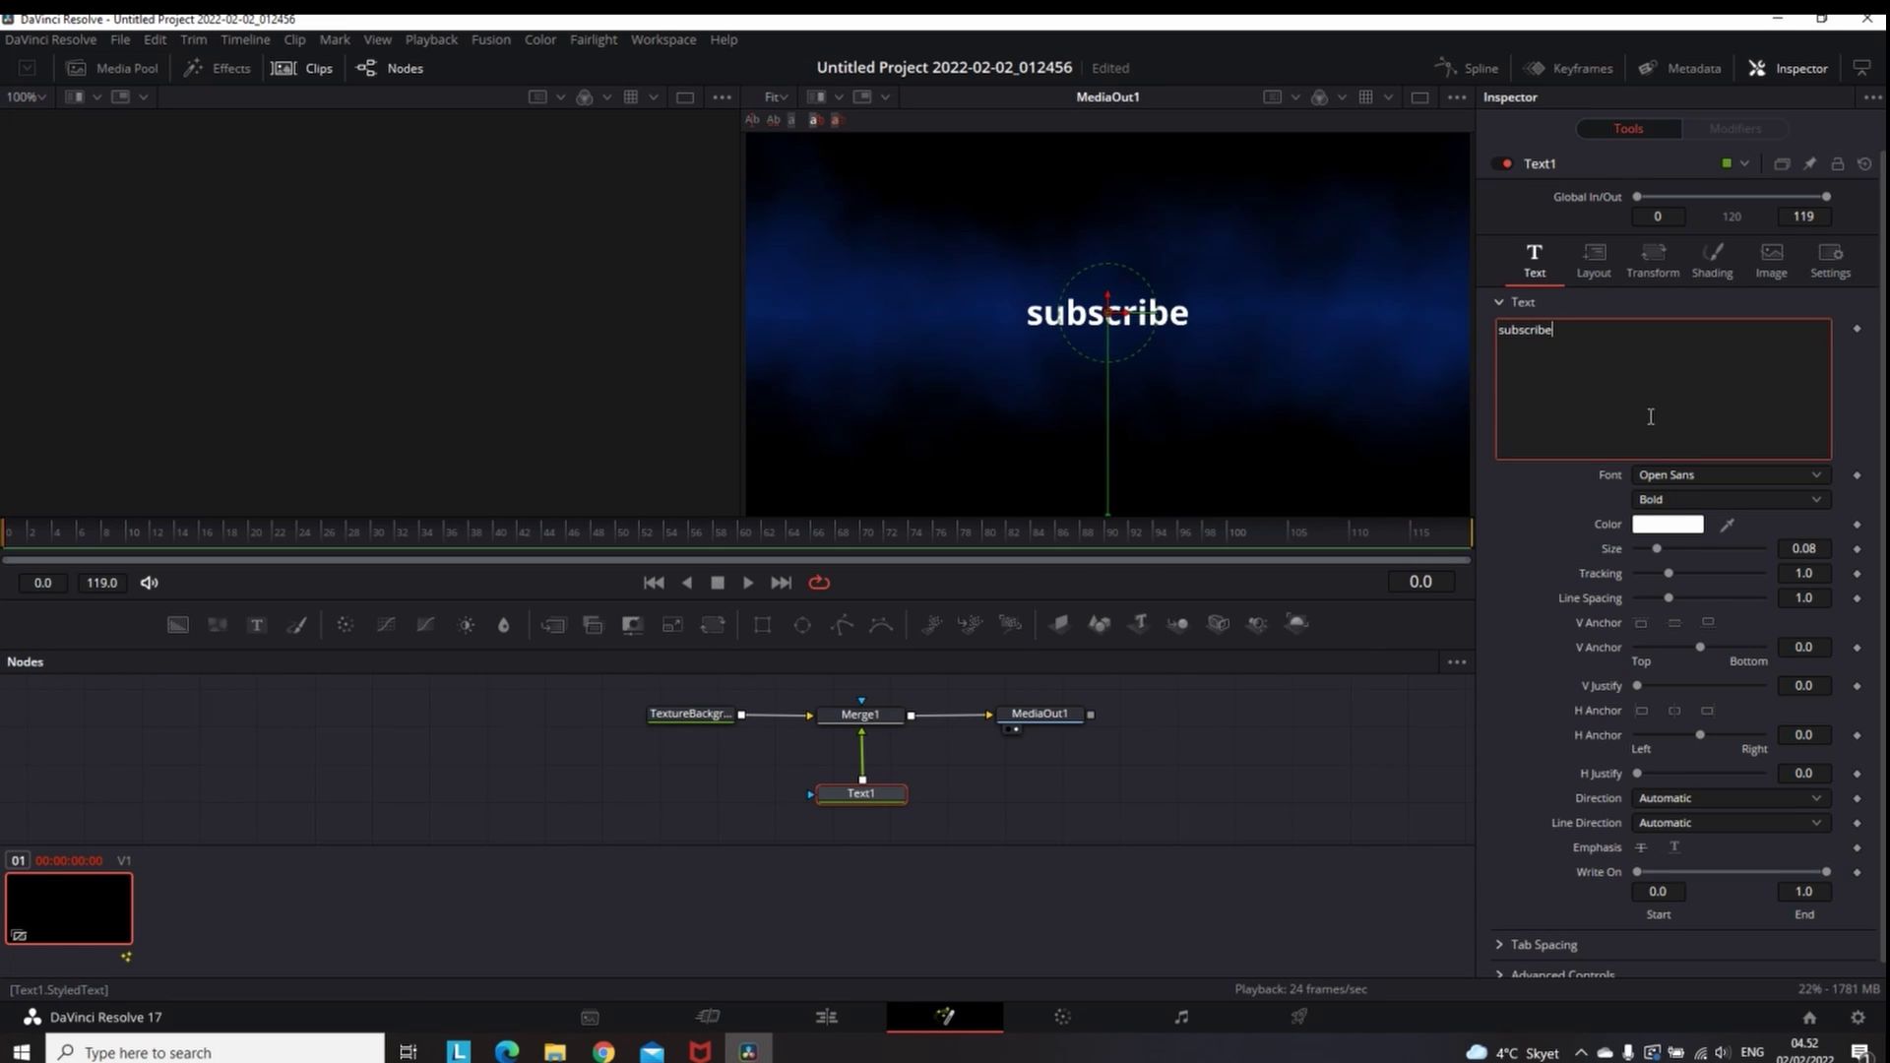
left_click(1697, 477)
left_click(1653, 541)
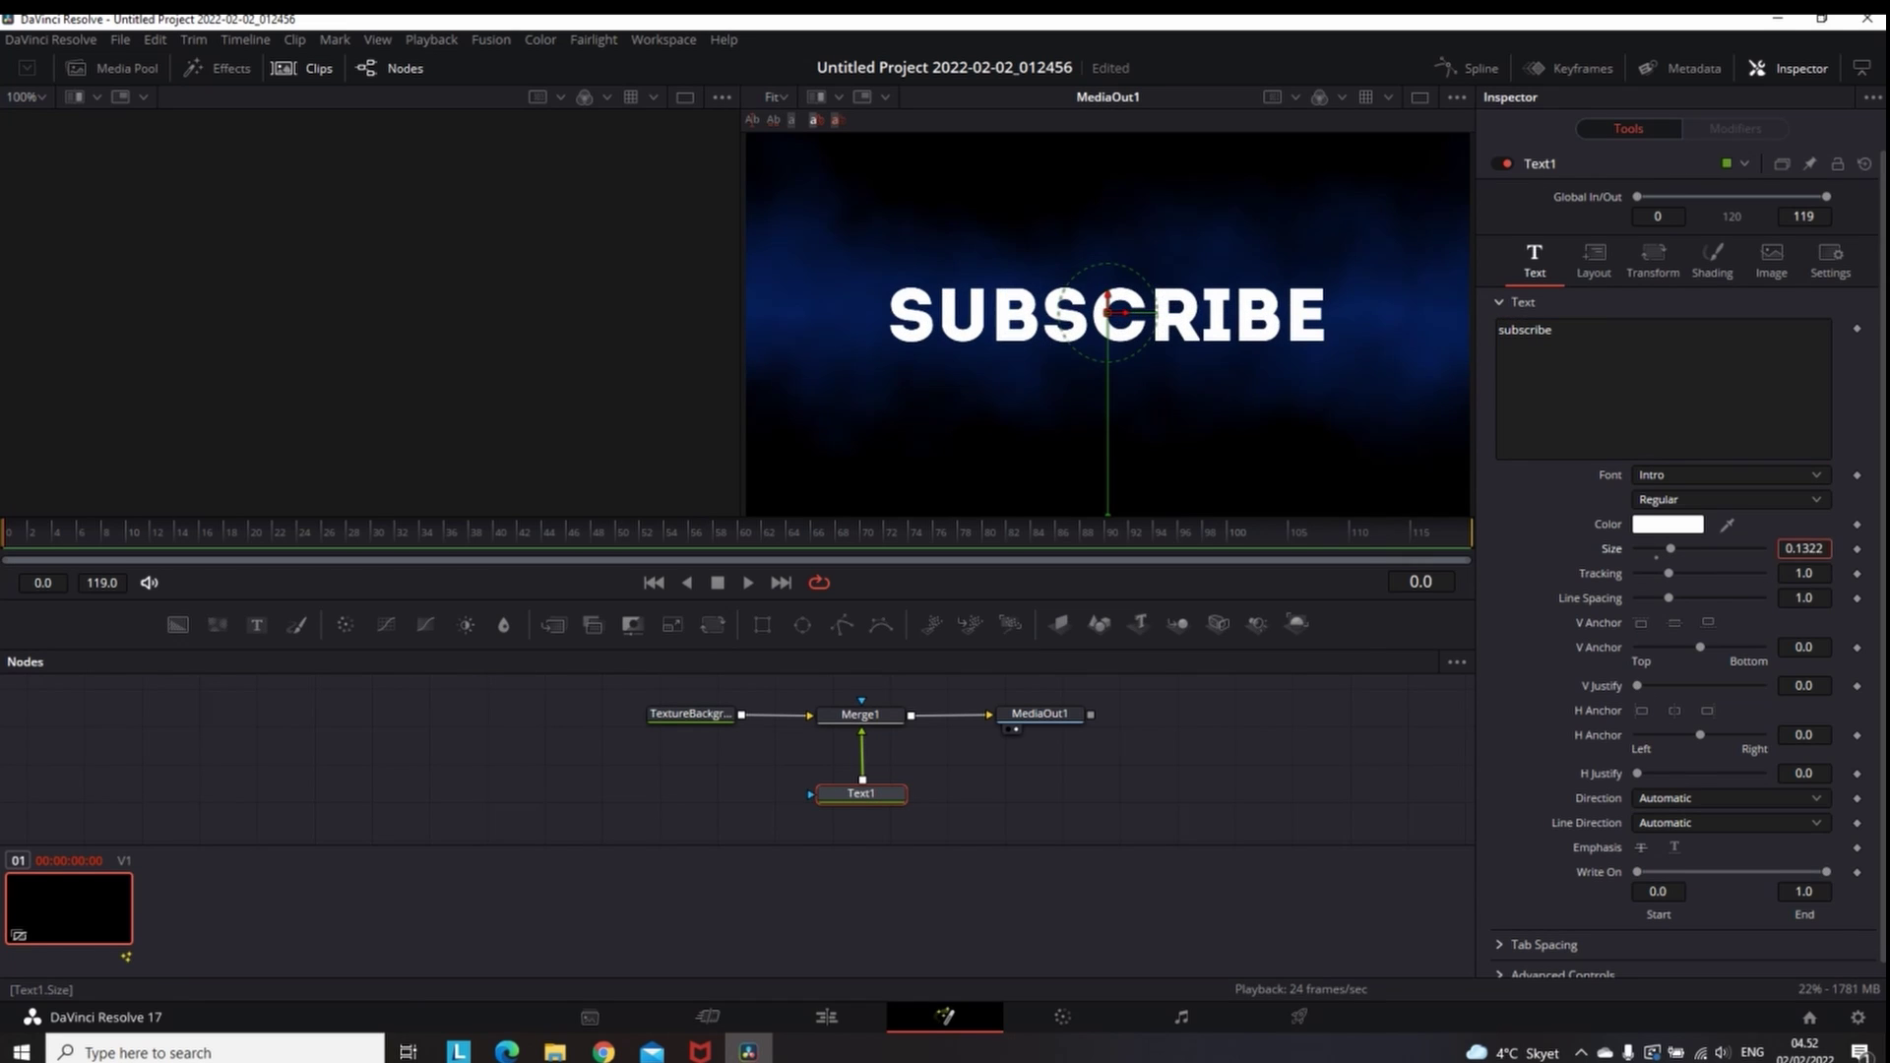
Set the text layout's Center X to -0.336 and keyframe the Center at frame 0
left_click(1592, 254)
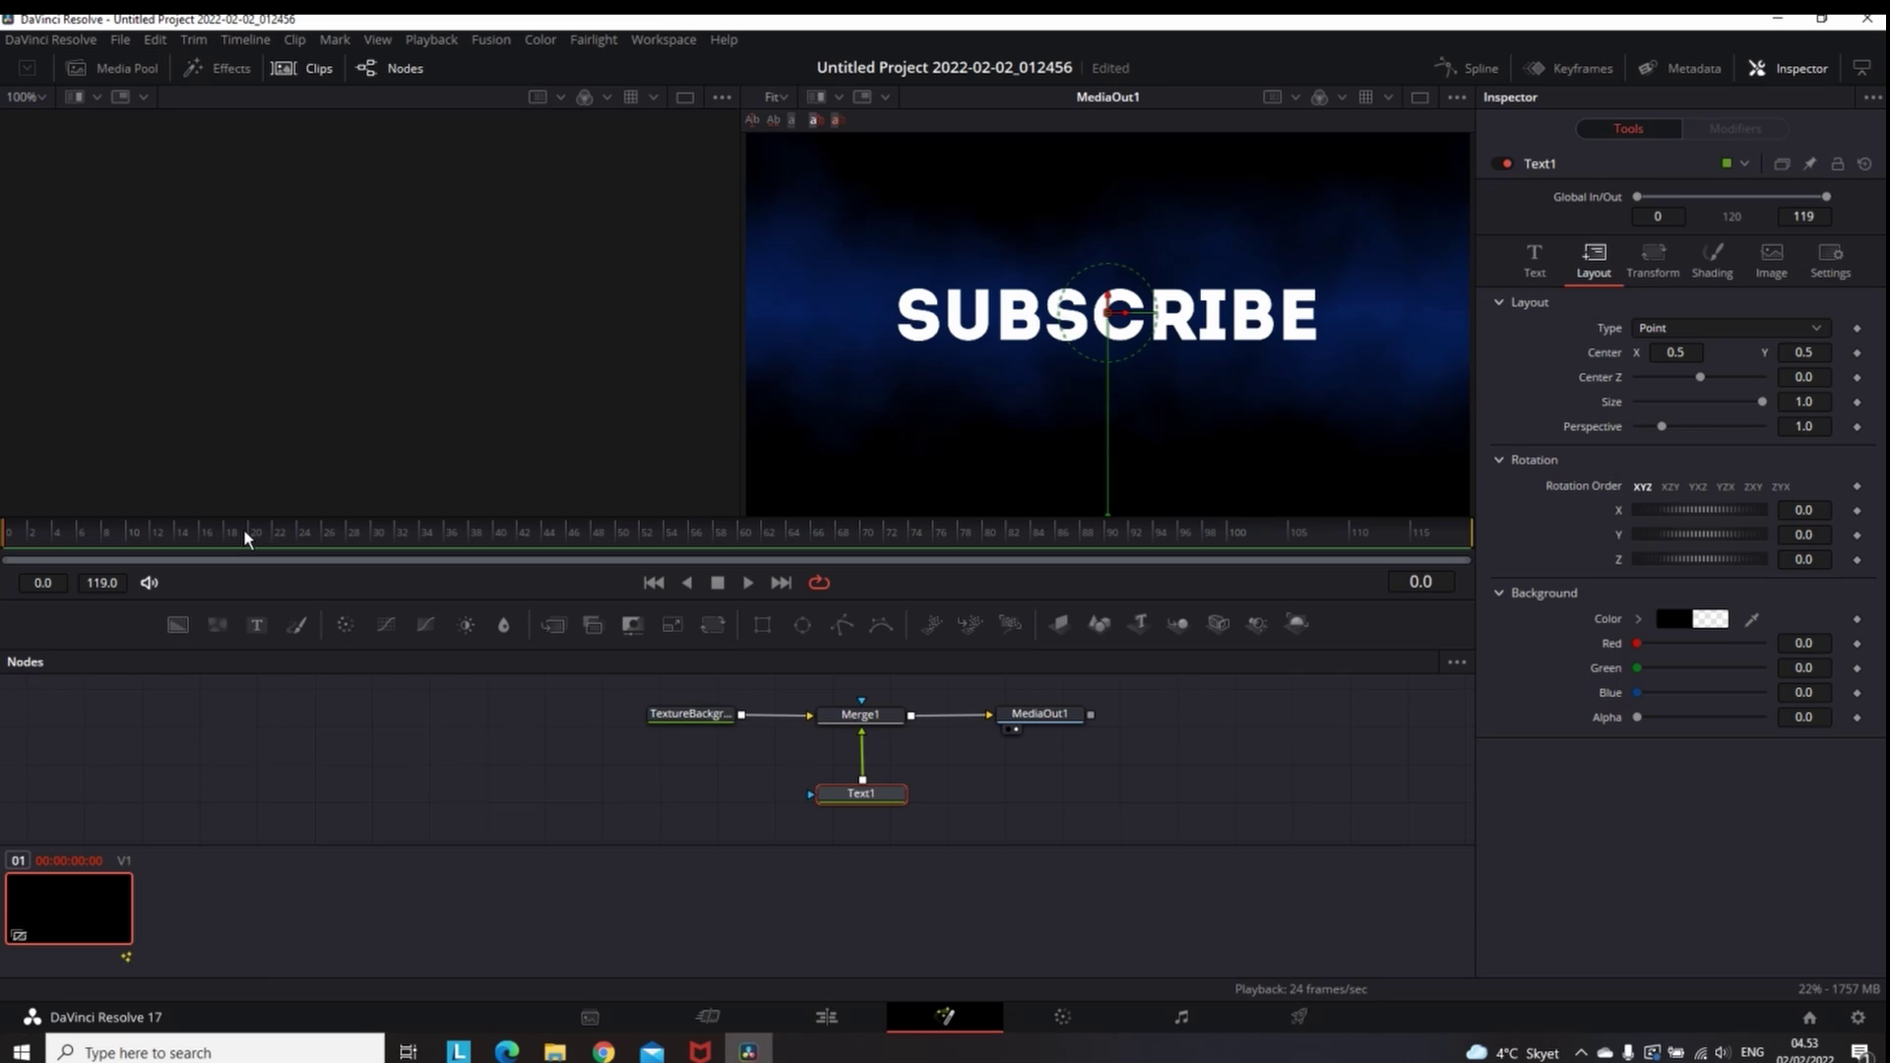
left_click_drag(1676, 353, 854, 376)
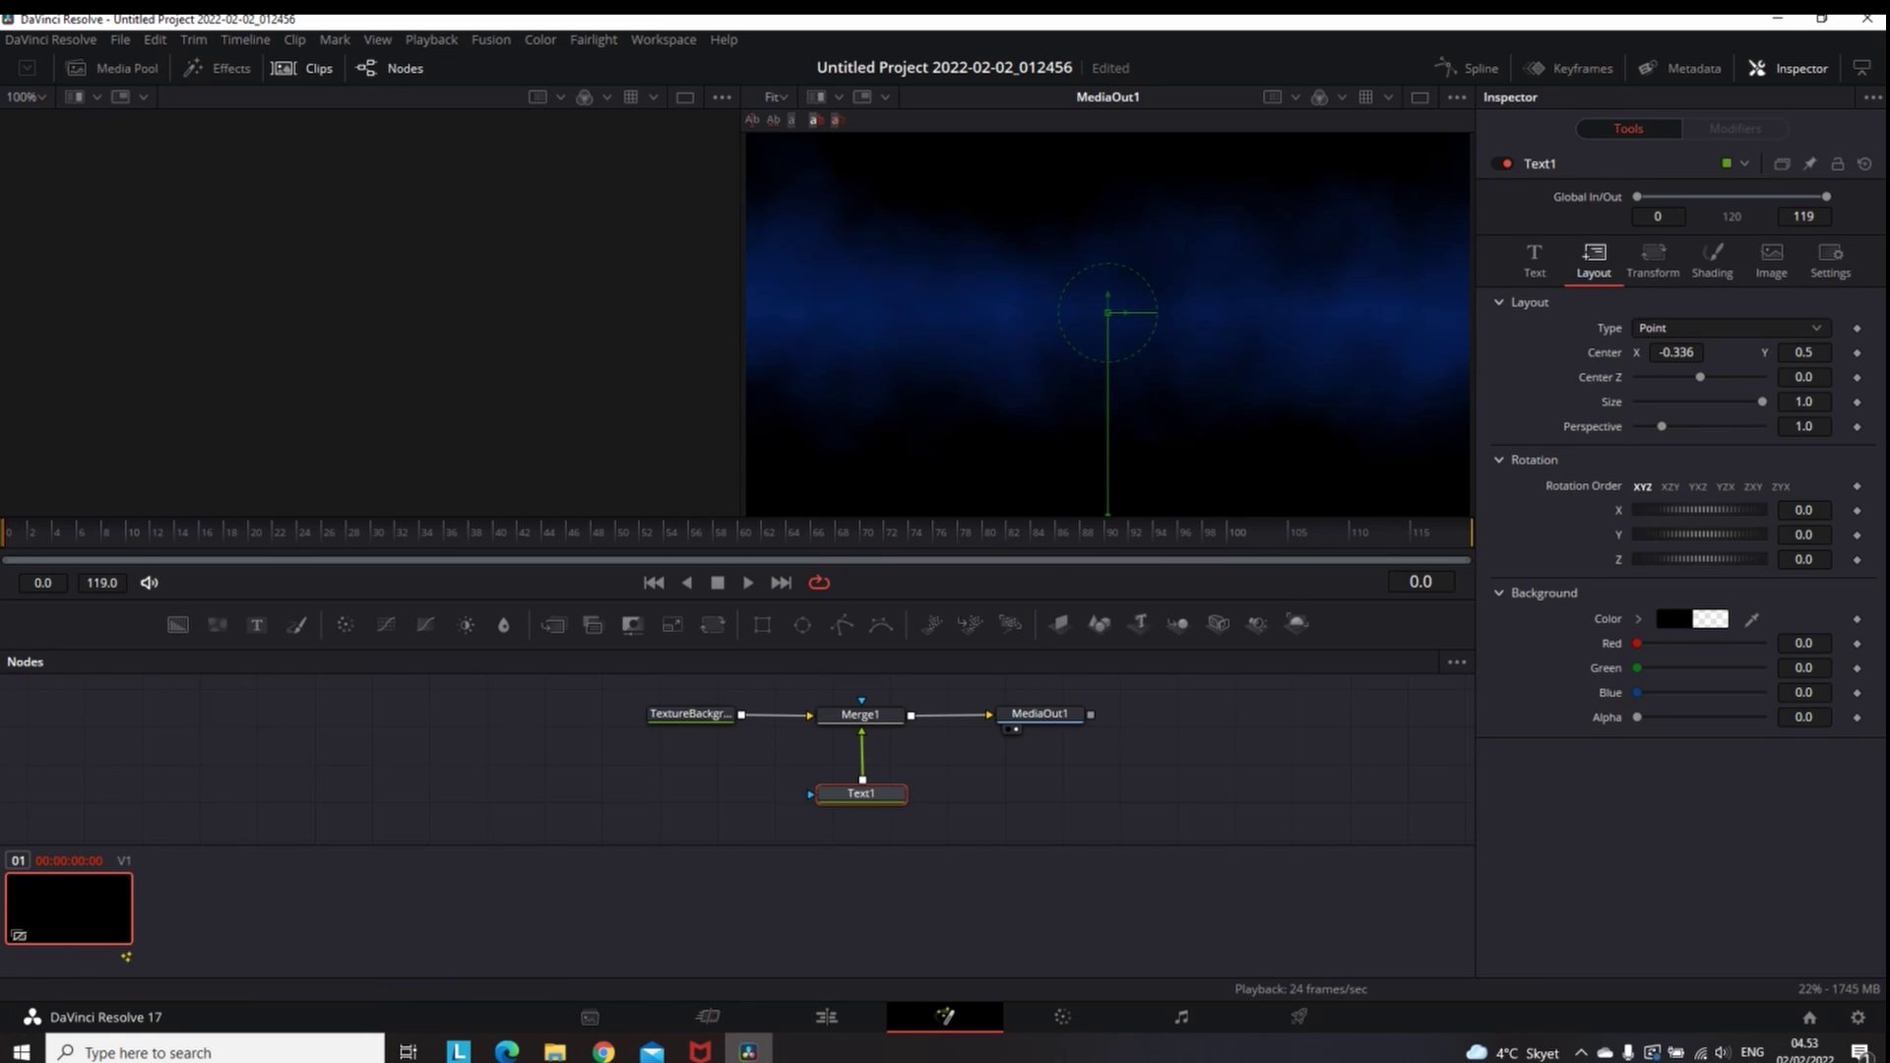
left_click(1856, 353)
Keyframe the text's Center X at 0.5 on frame 16 and play the slide-in
left_click(206, 535)
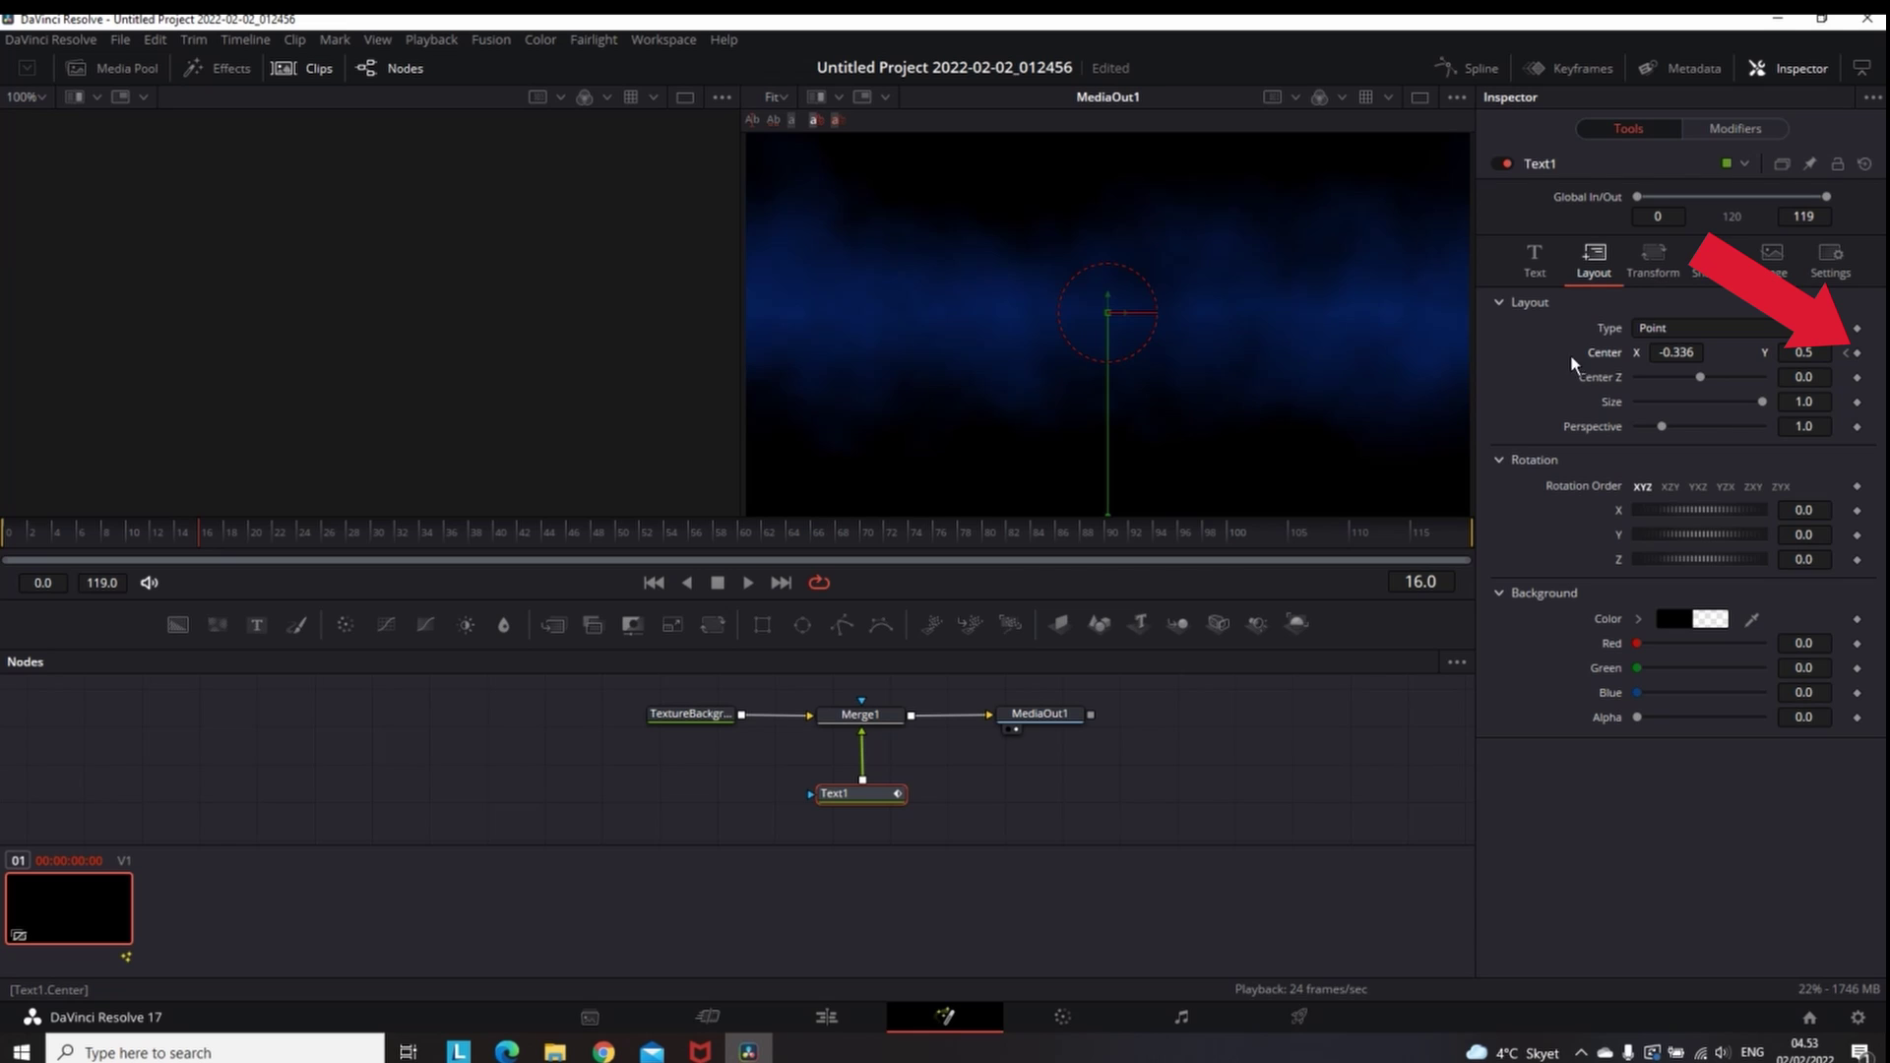
left_click(1680, 353)
double_click(1679, 353)
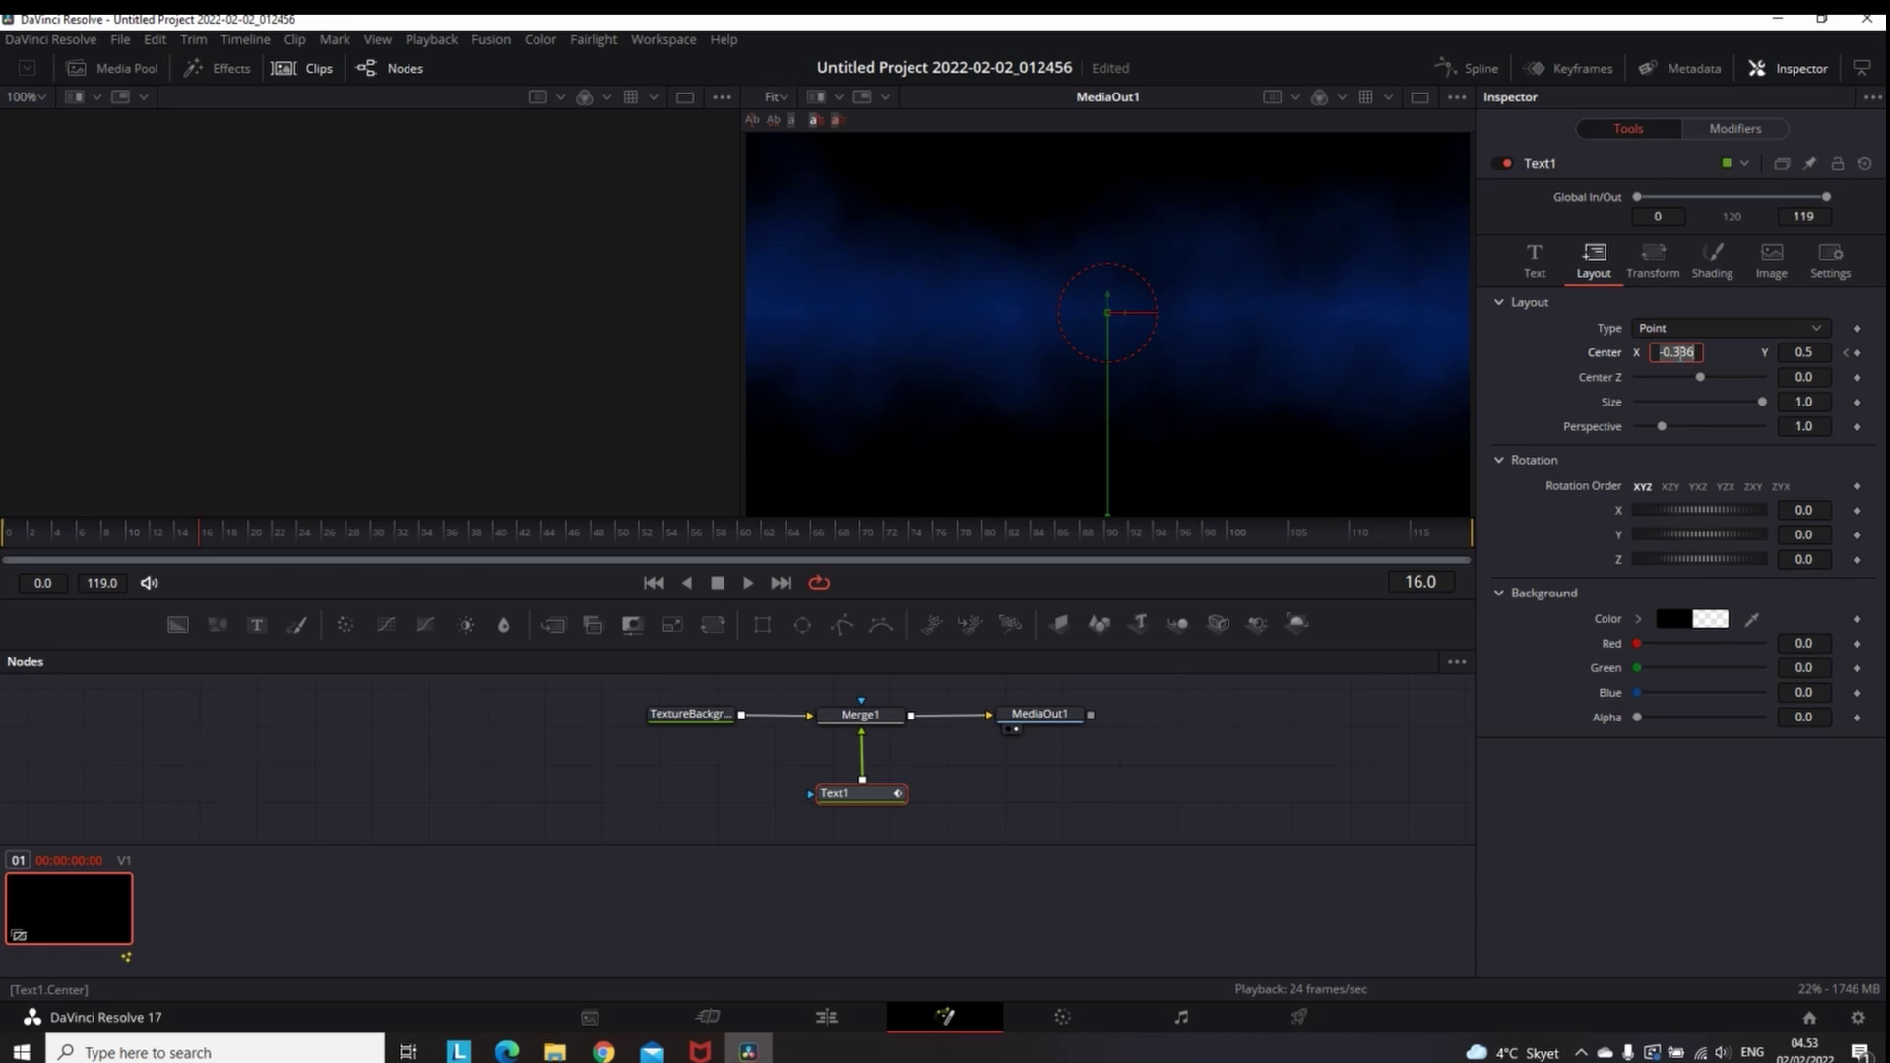
type("0.5")
key("Tab")
left_click(748, 582)
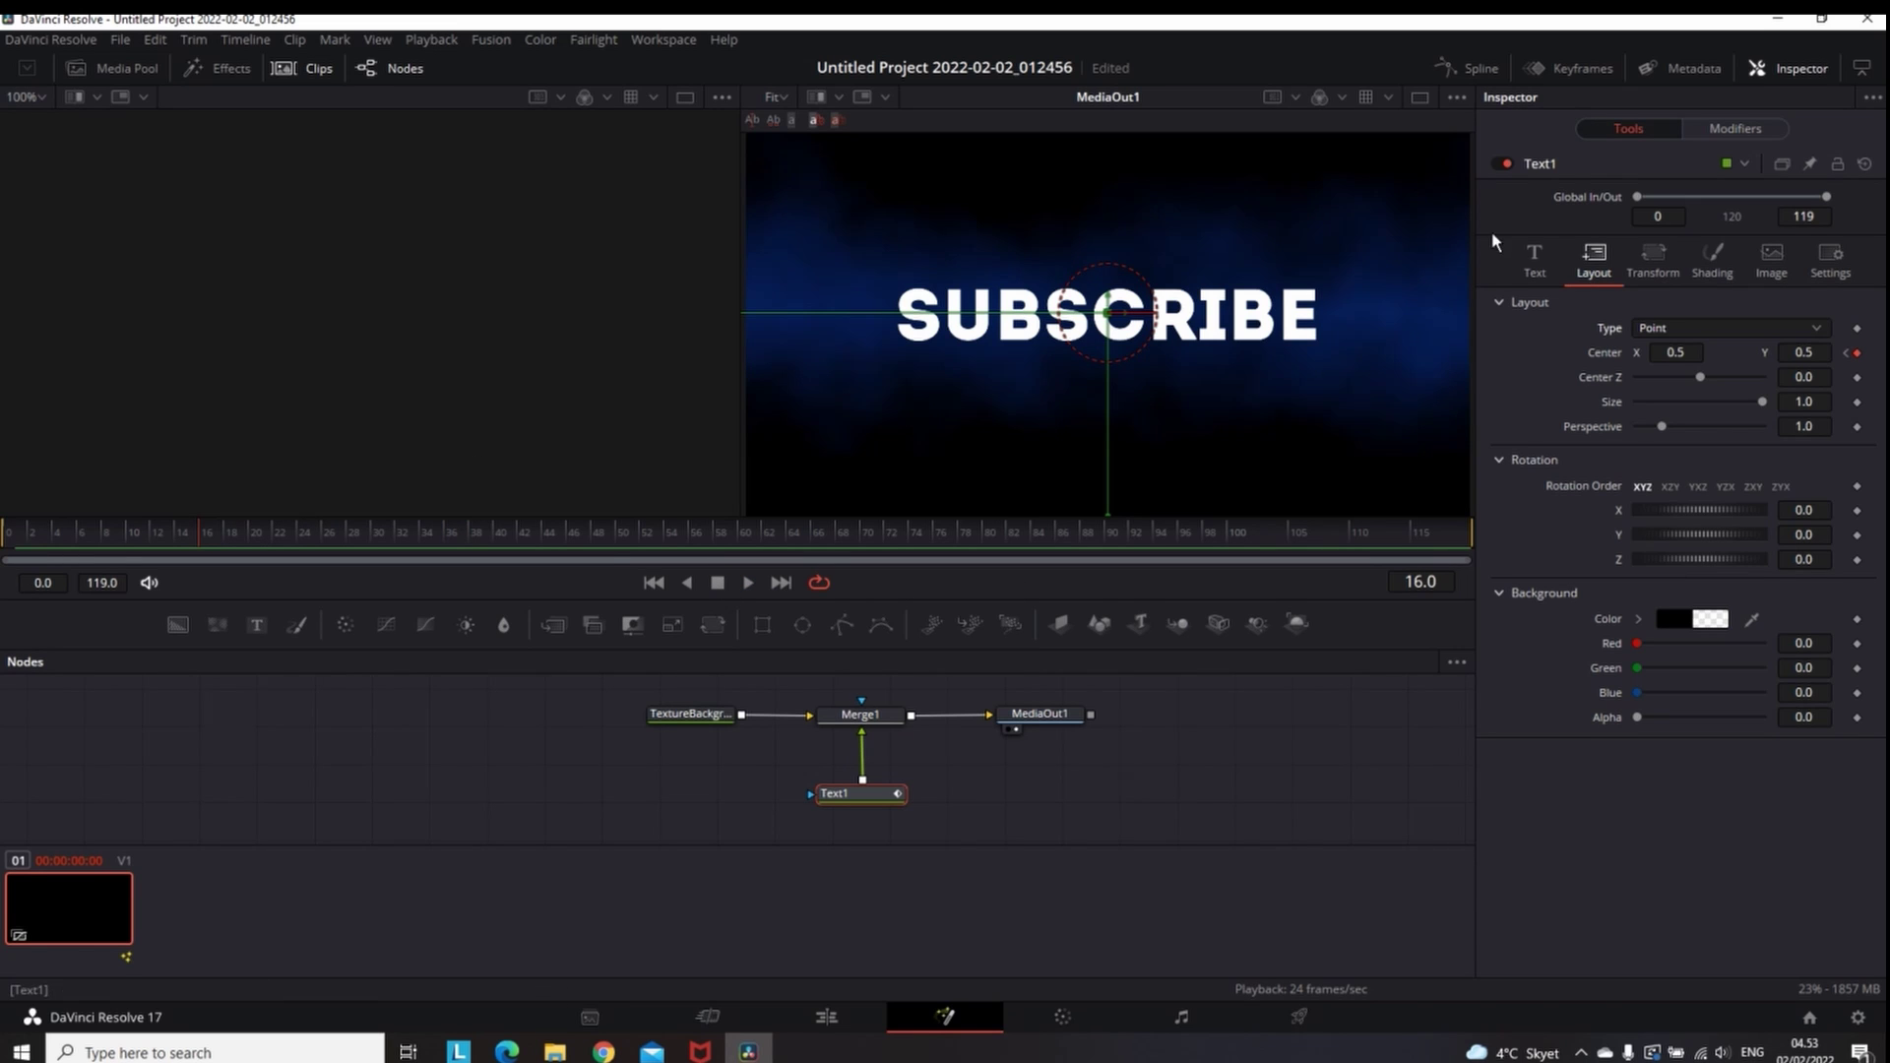
Set the text's character Shear X to 0.71 and keyframe it at frames 16 and 0
left_click(1652, 264)
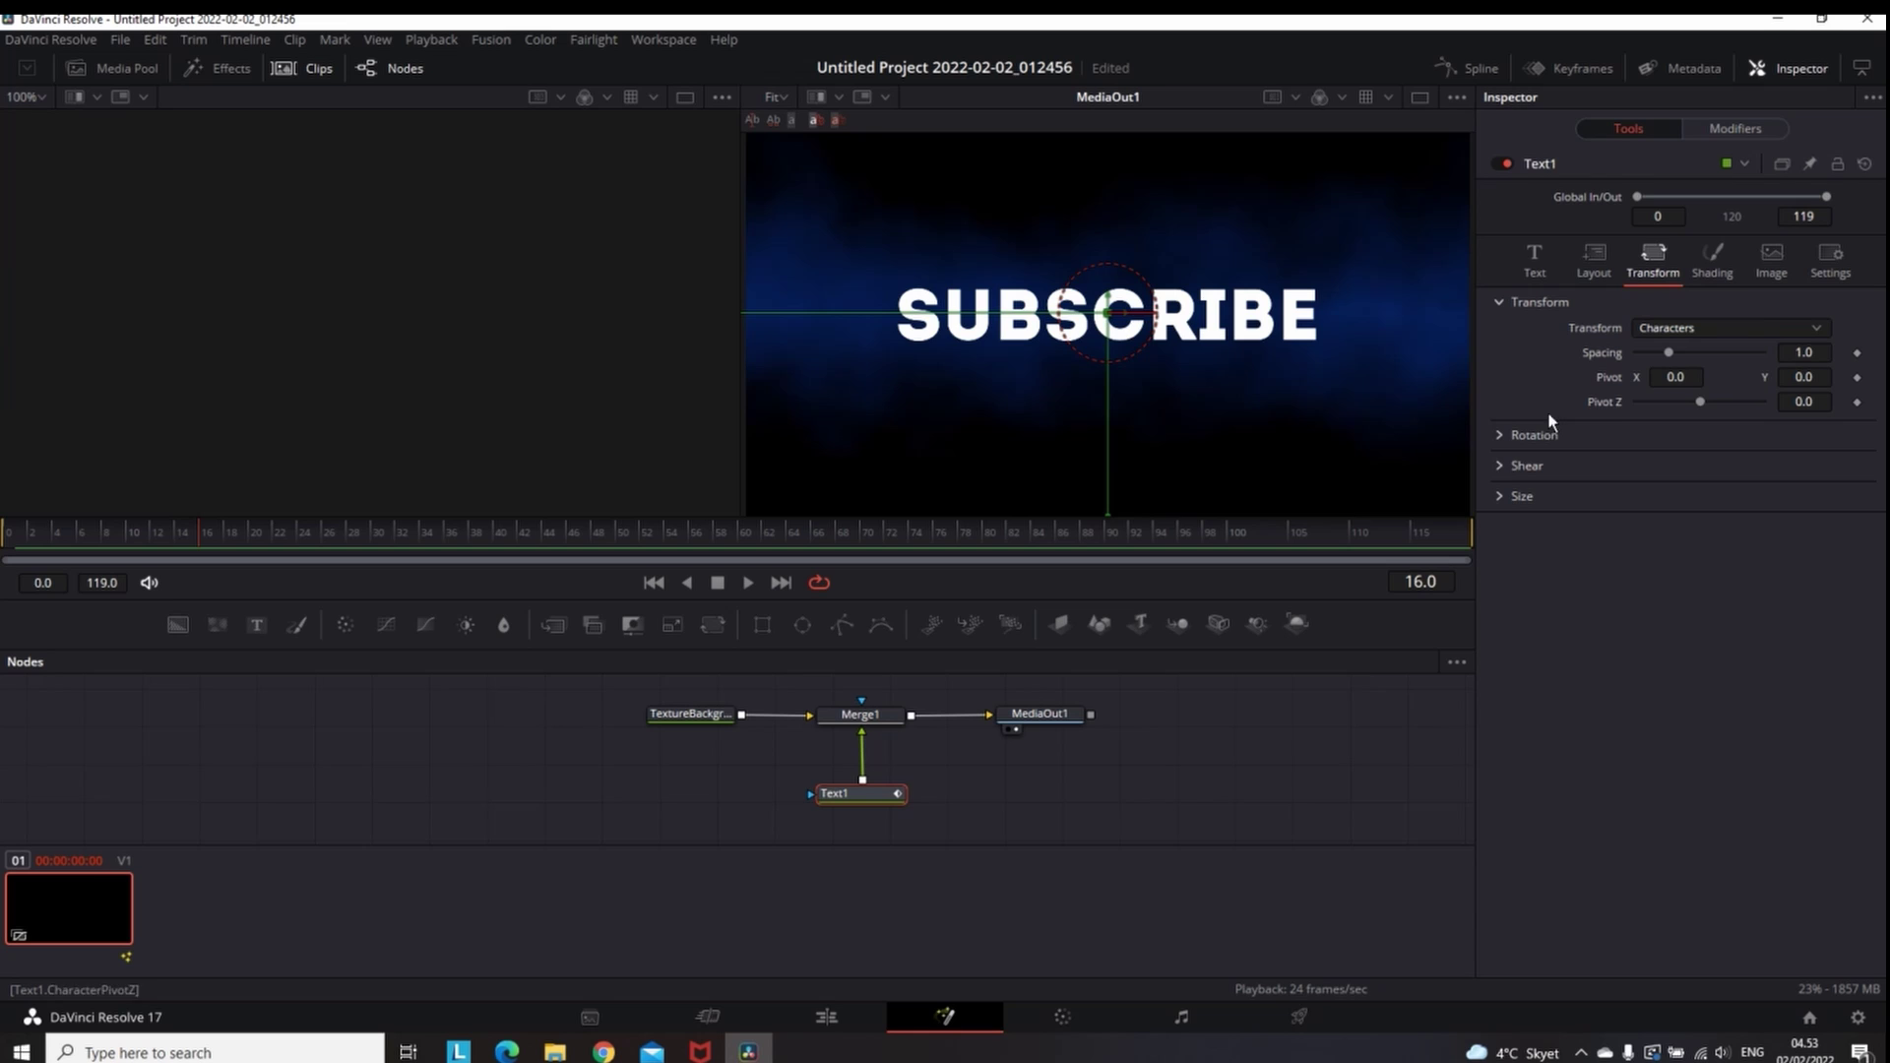
left_click(1516, 464)
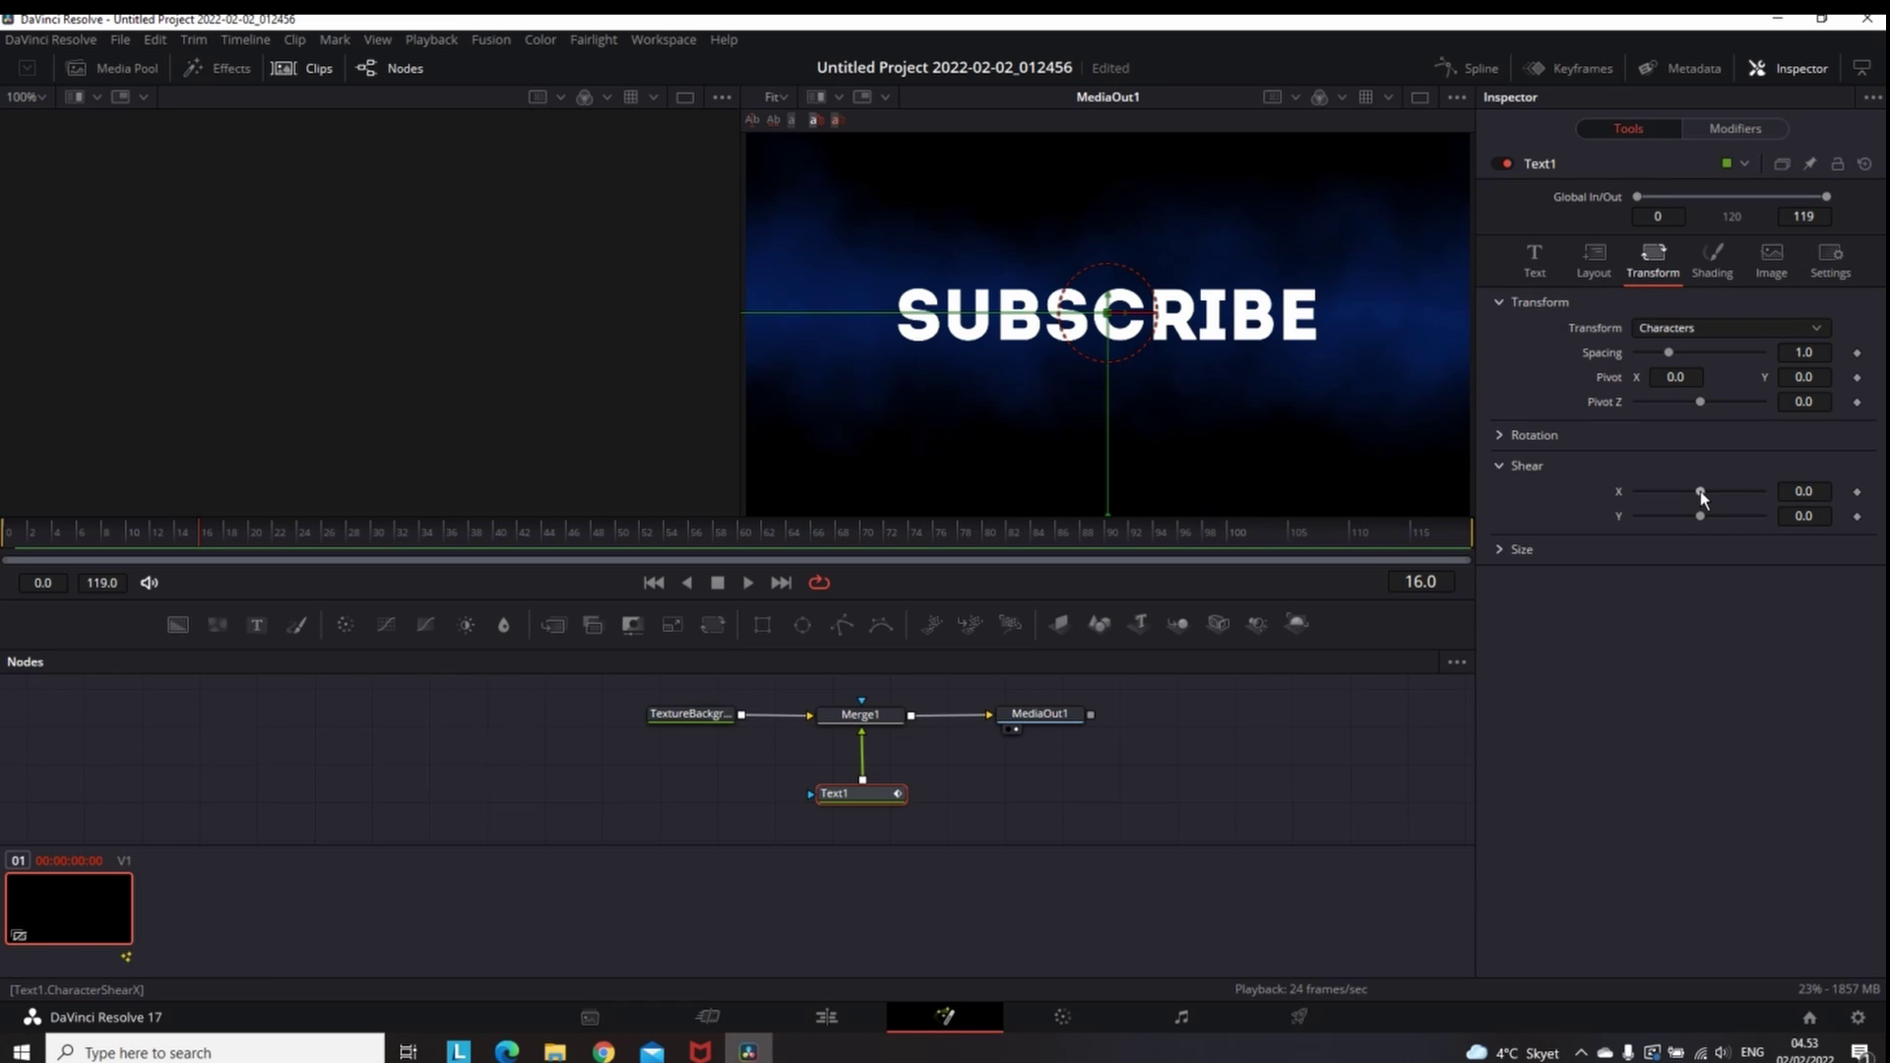
left_click_drag(1699, 493, 1747, 492)
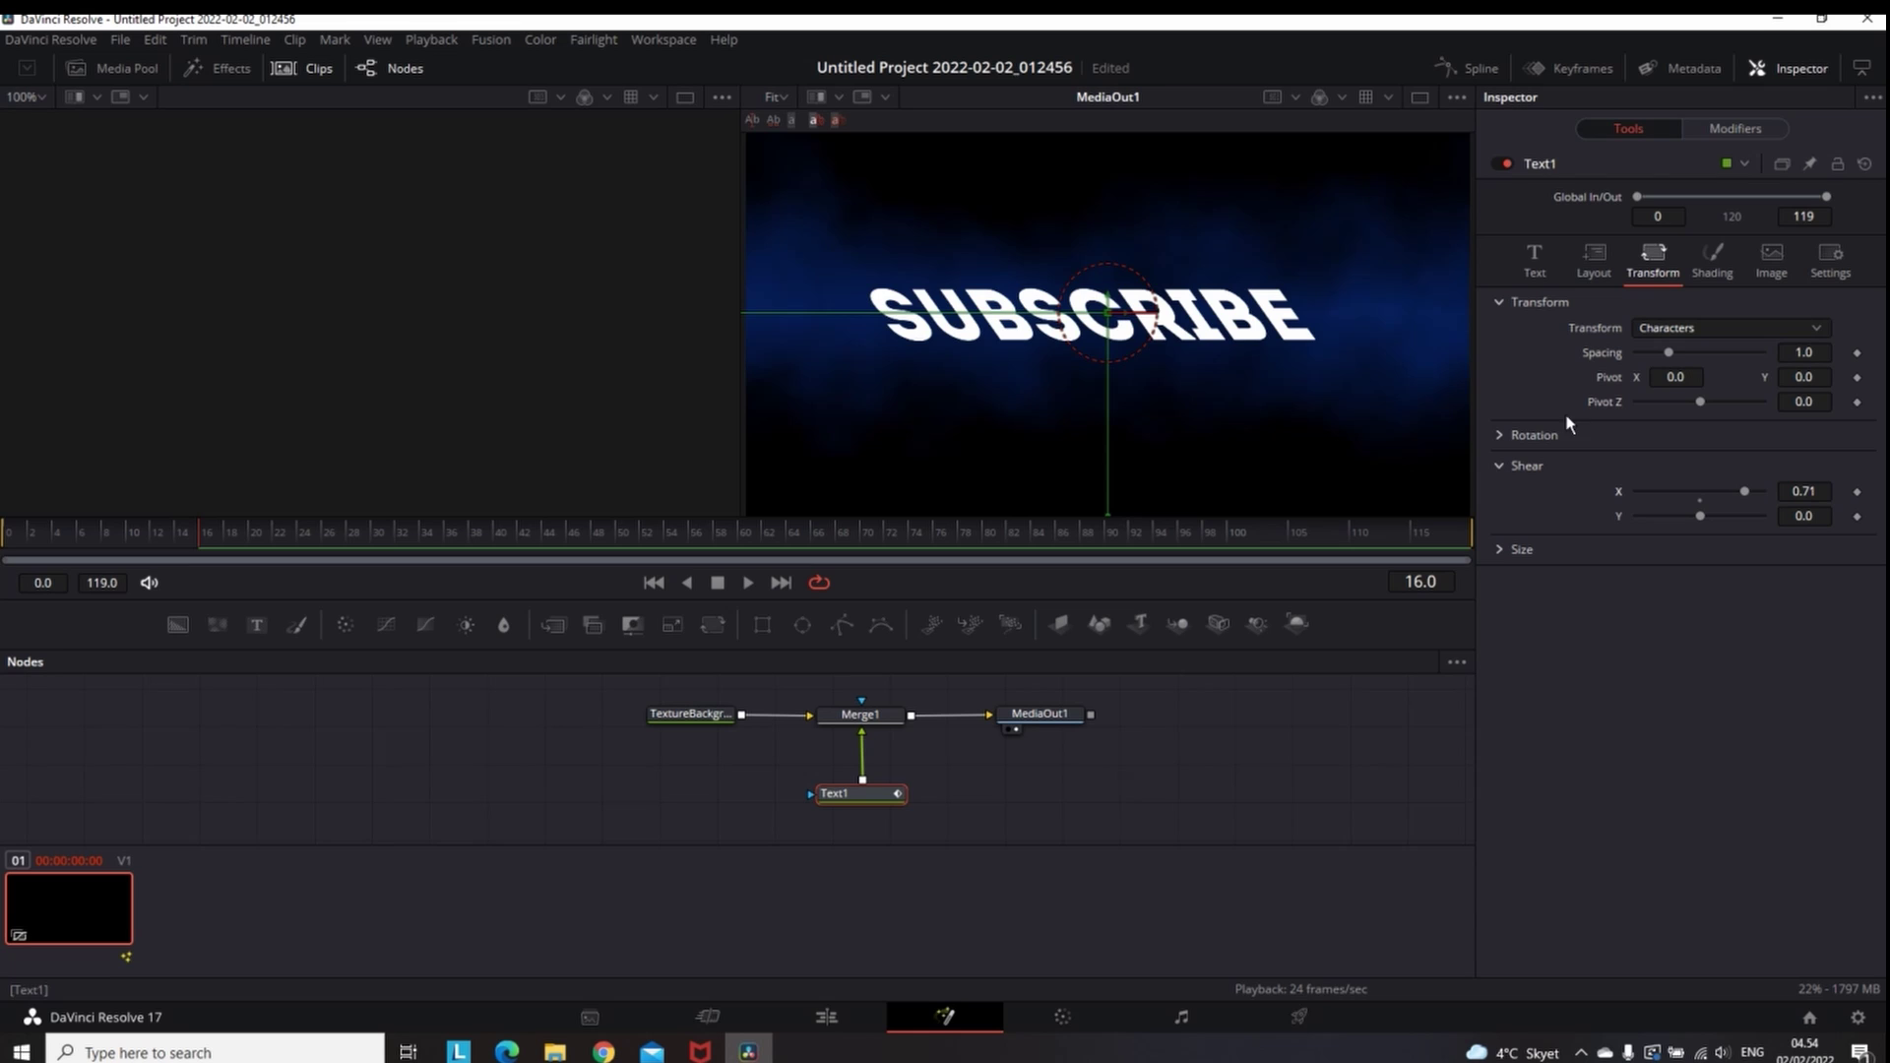
left_click(1856, 492)
left_click(10, 533)
left_click(1856, 491)
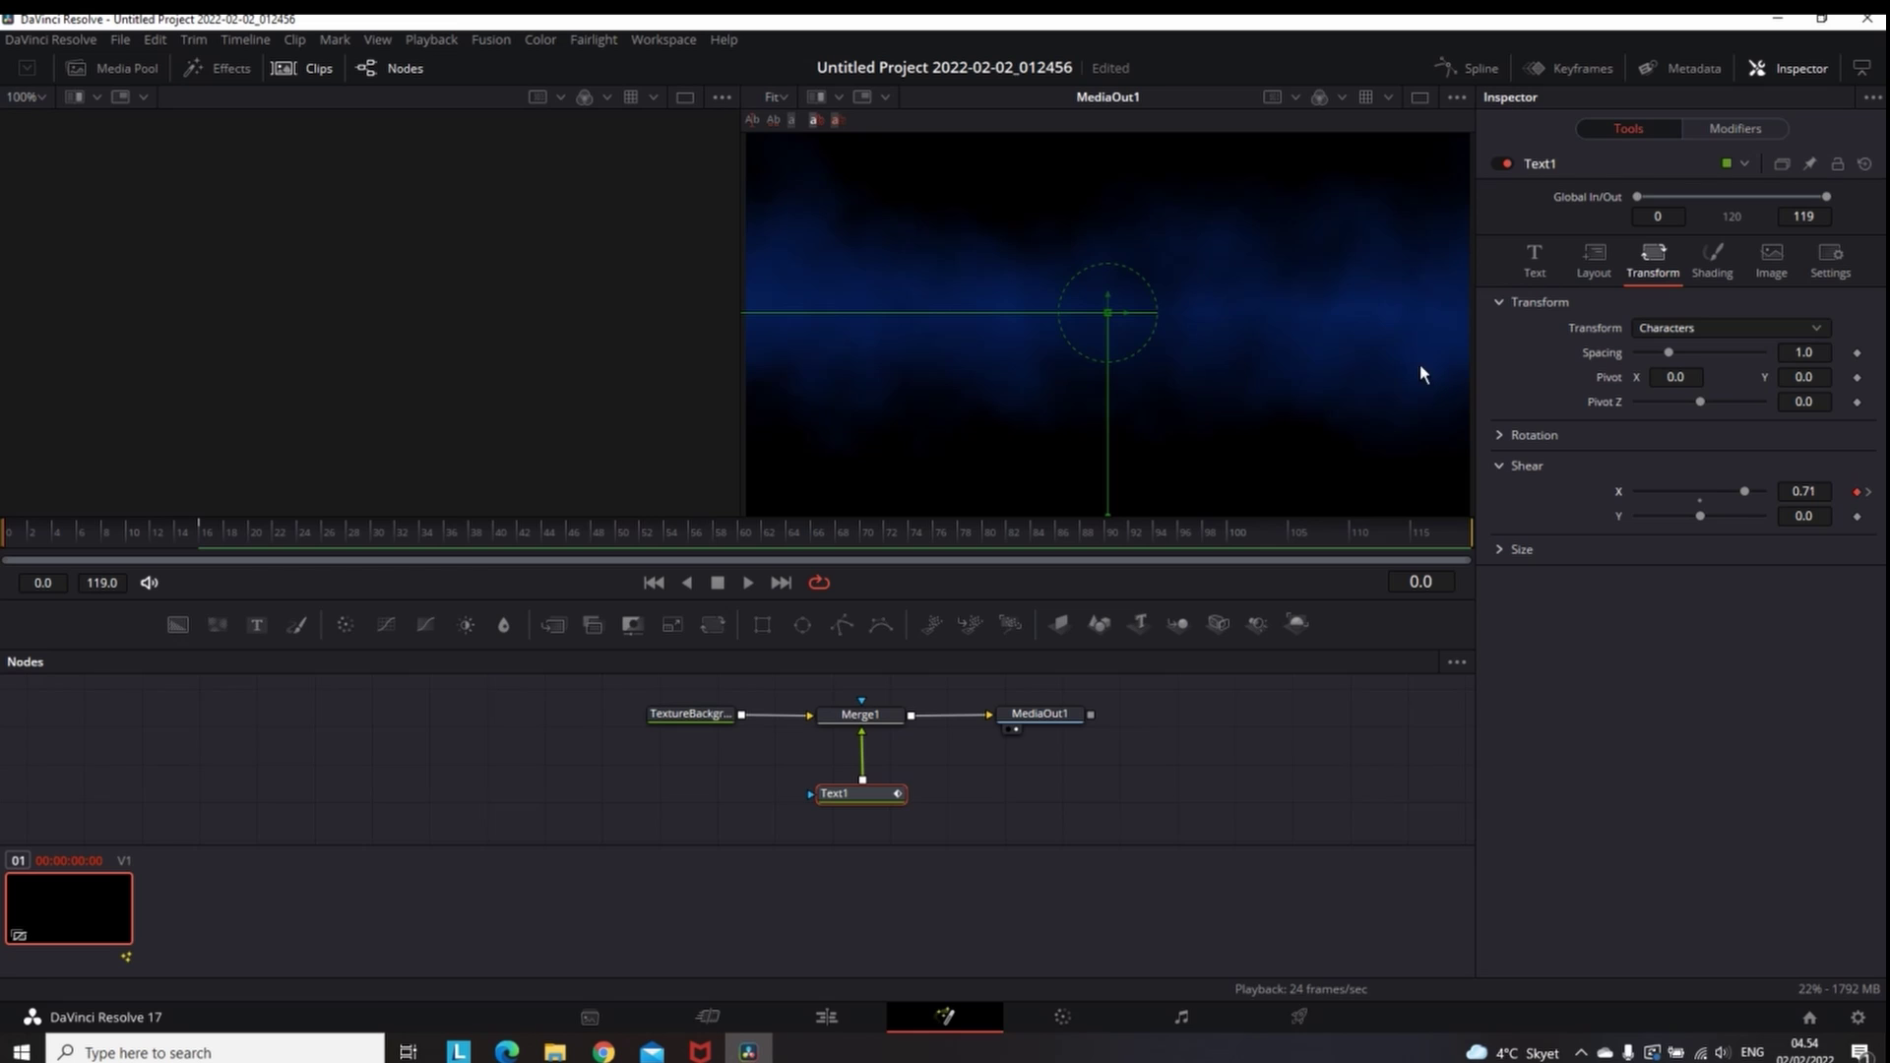
Keyframe the text's Shear X at -0.64 on frame 20, 0.38 on frame 23 and 0 on frame 25
left_click(204, 532)
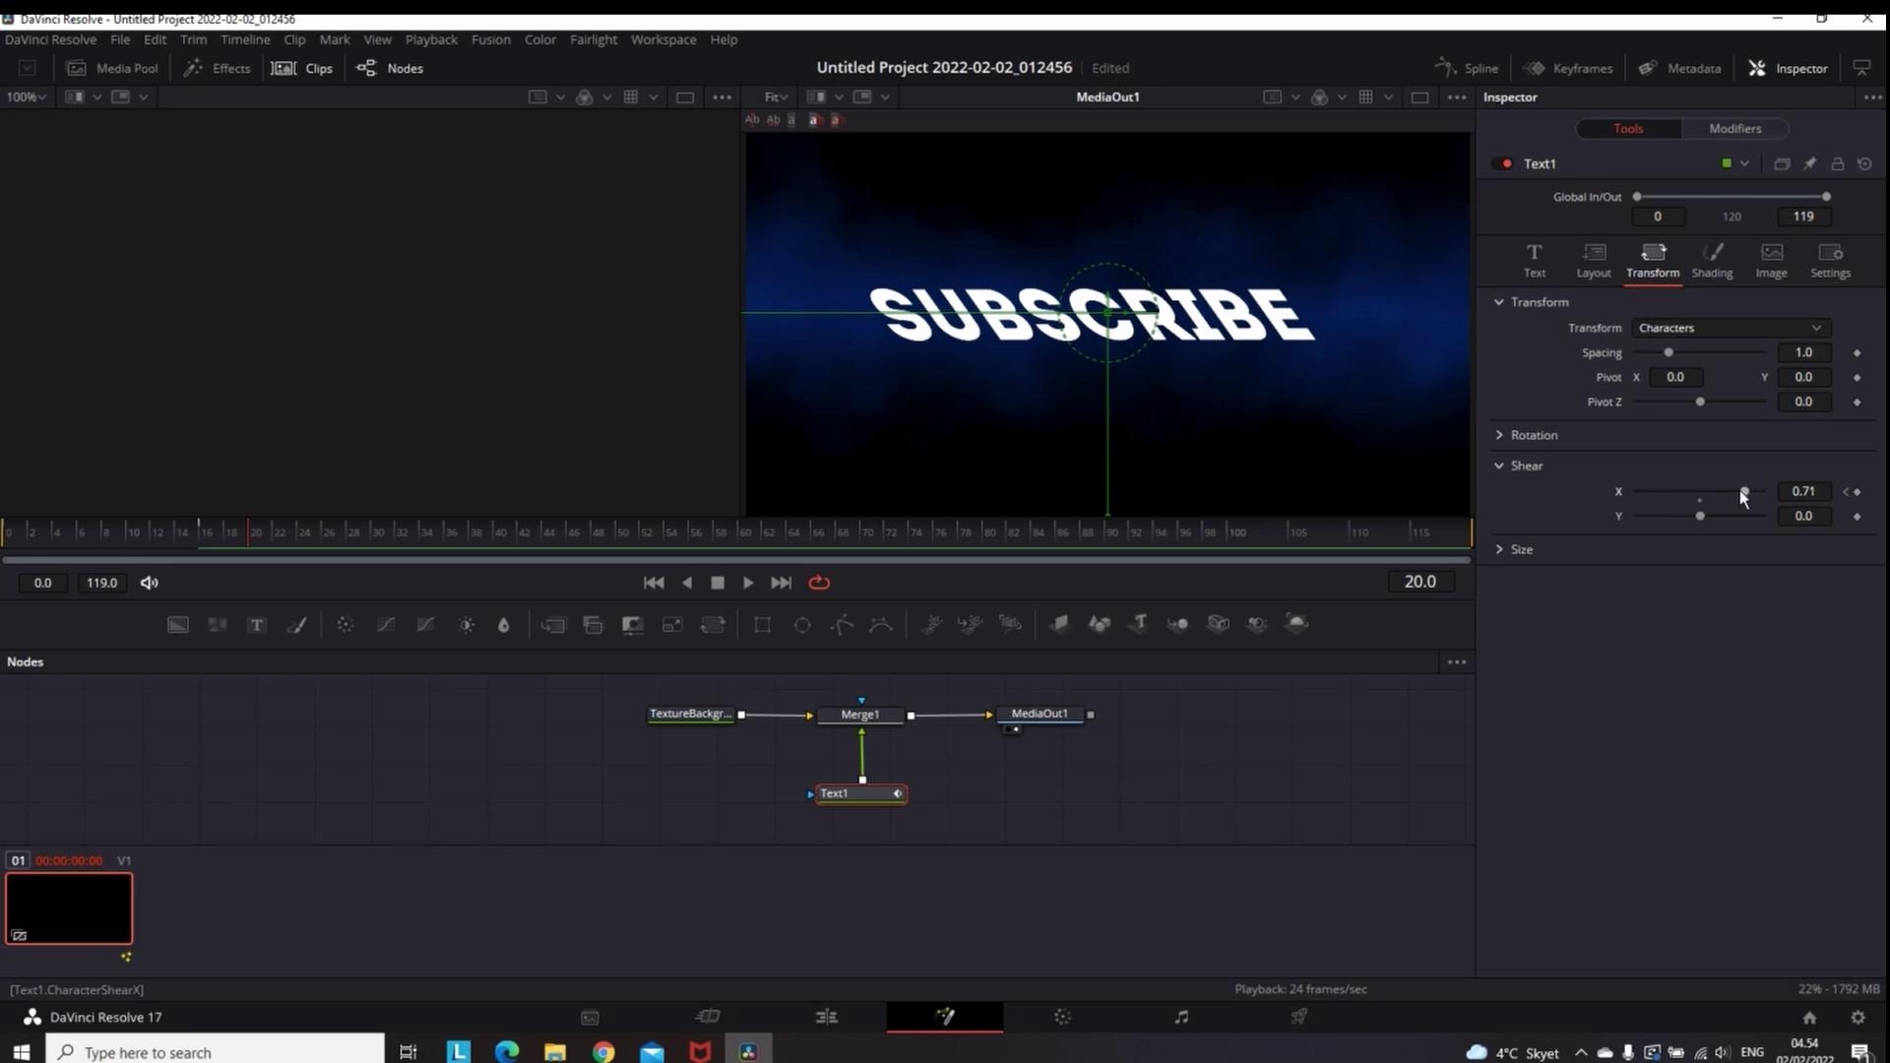
left_click_drag(1745, 494, 1661, 494)
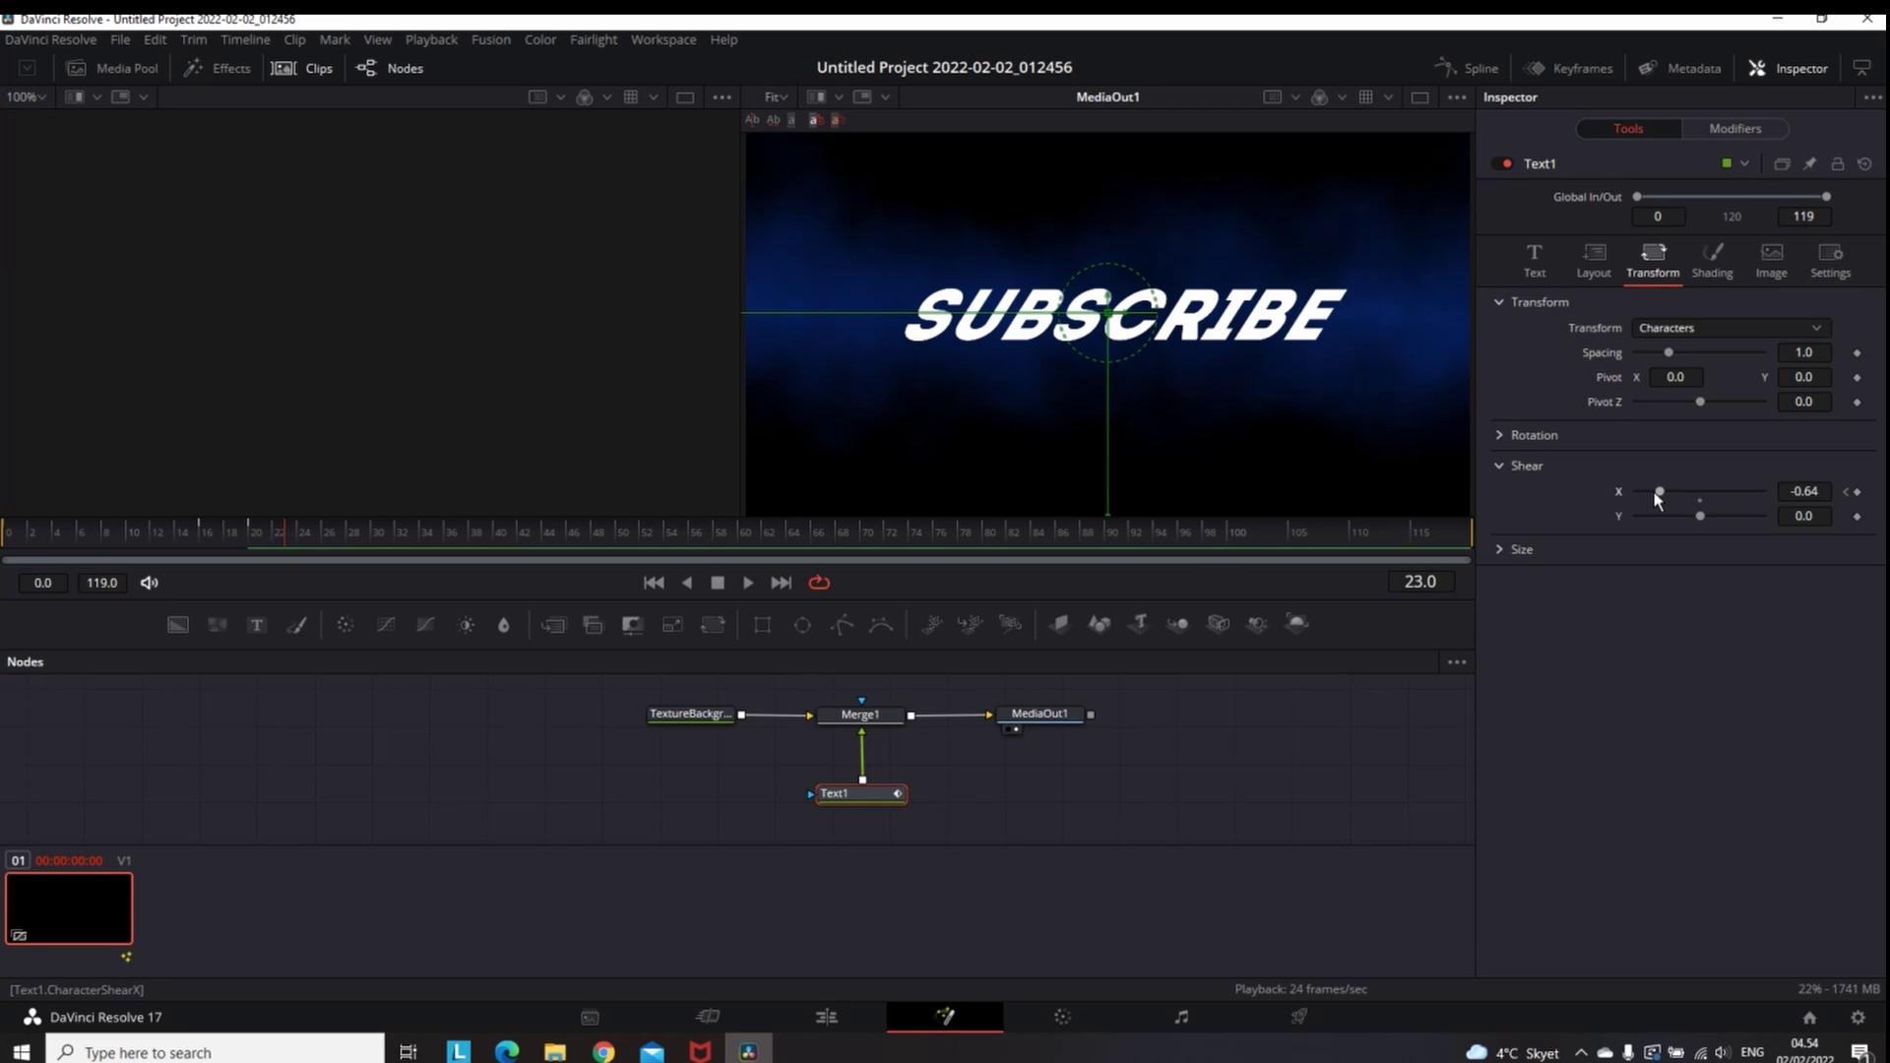
left_click_drag(1662, 500, 1729, 502)
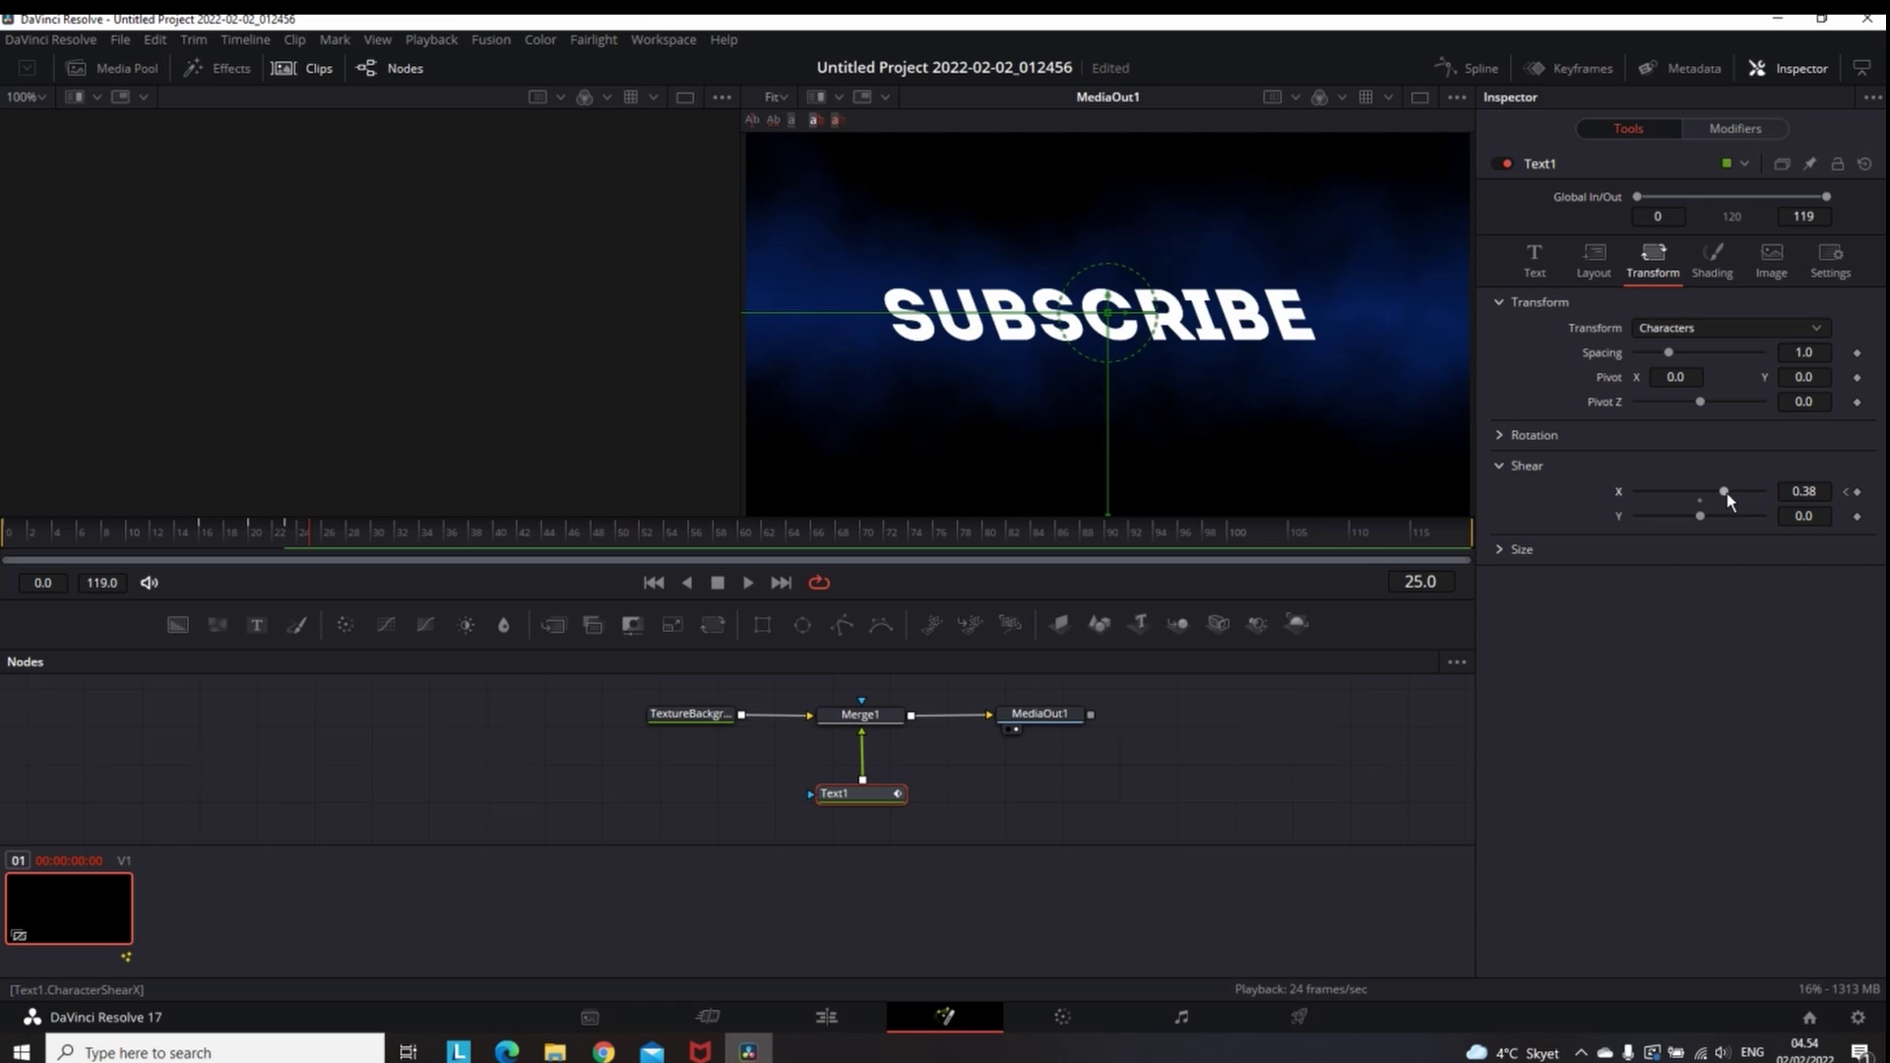
left_click_drag(1724, 492, 1702, 505)
left_click(1701, 502)
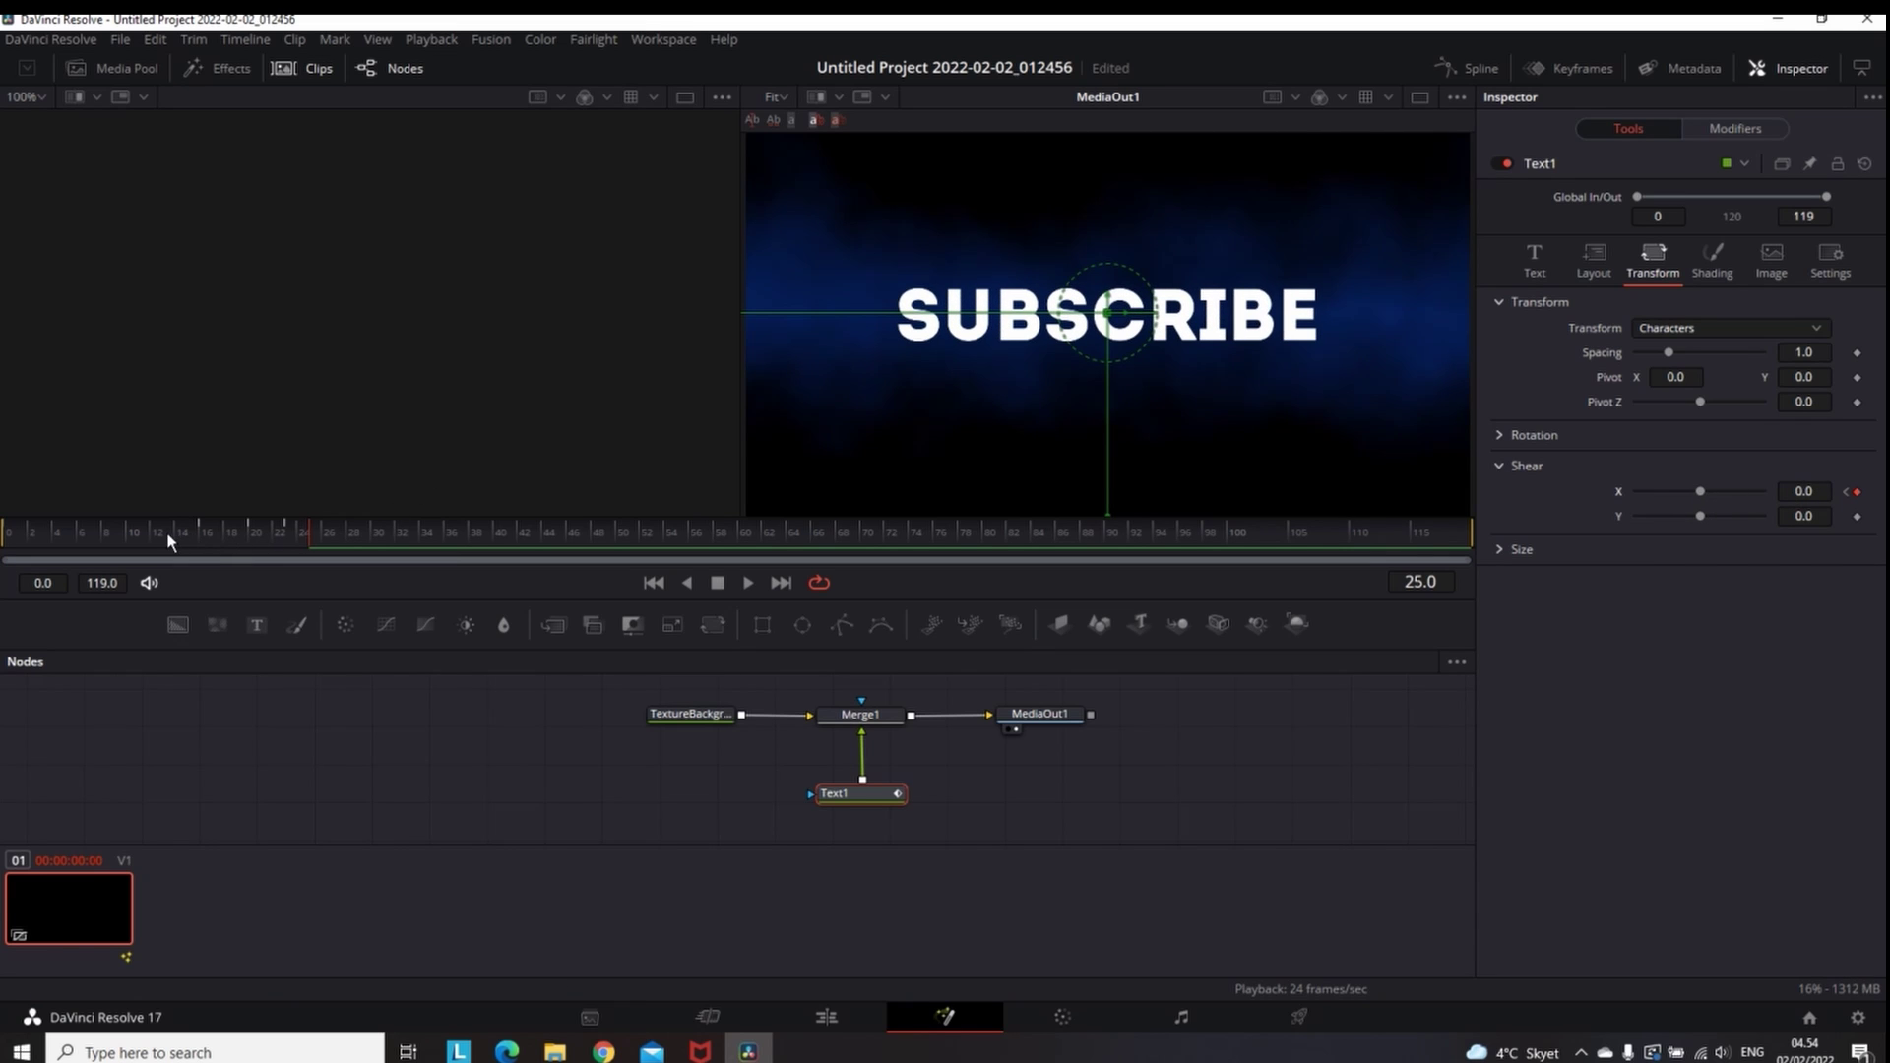
Play the title animation from the start of the timeline on the Edit page
left_click(825, 1016)
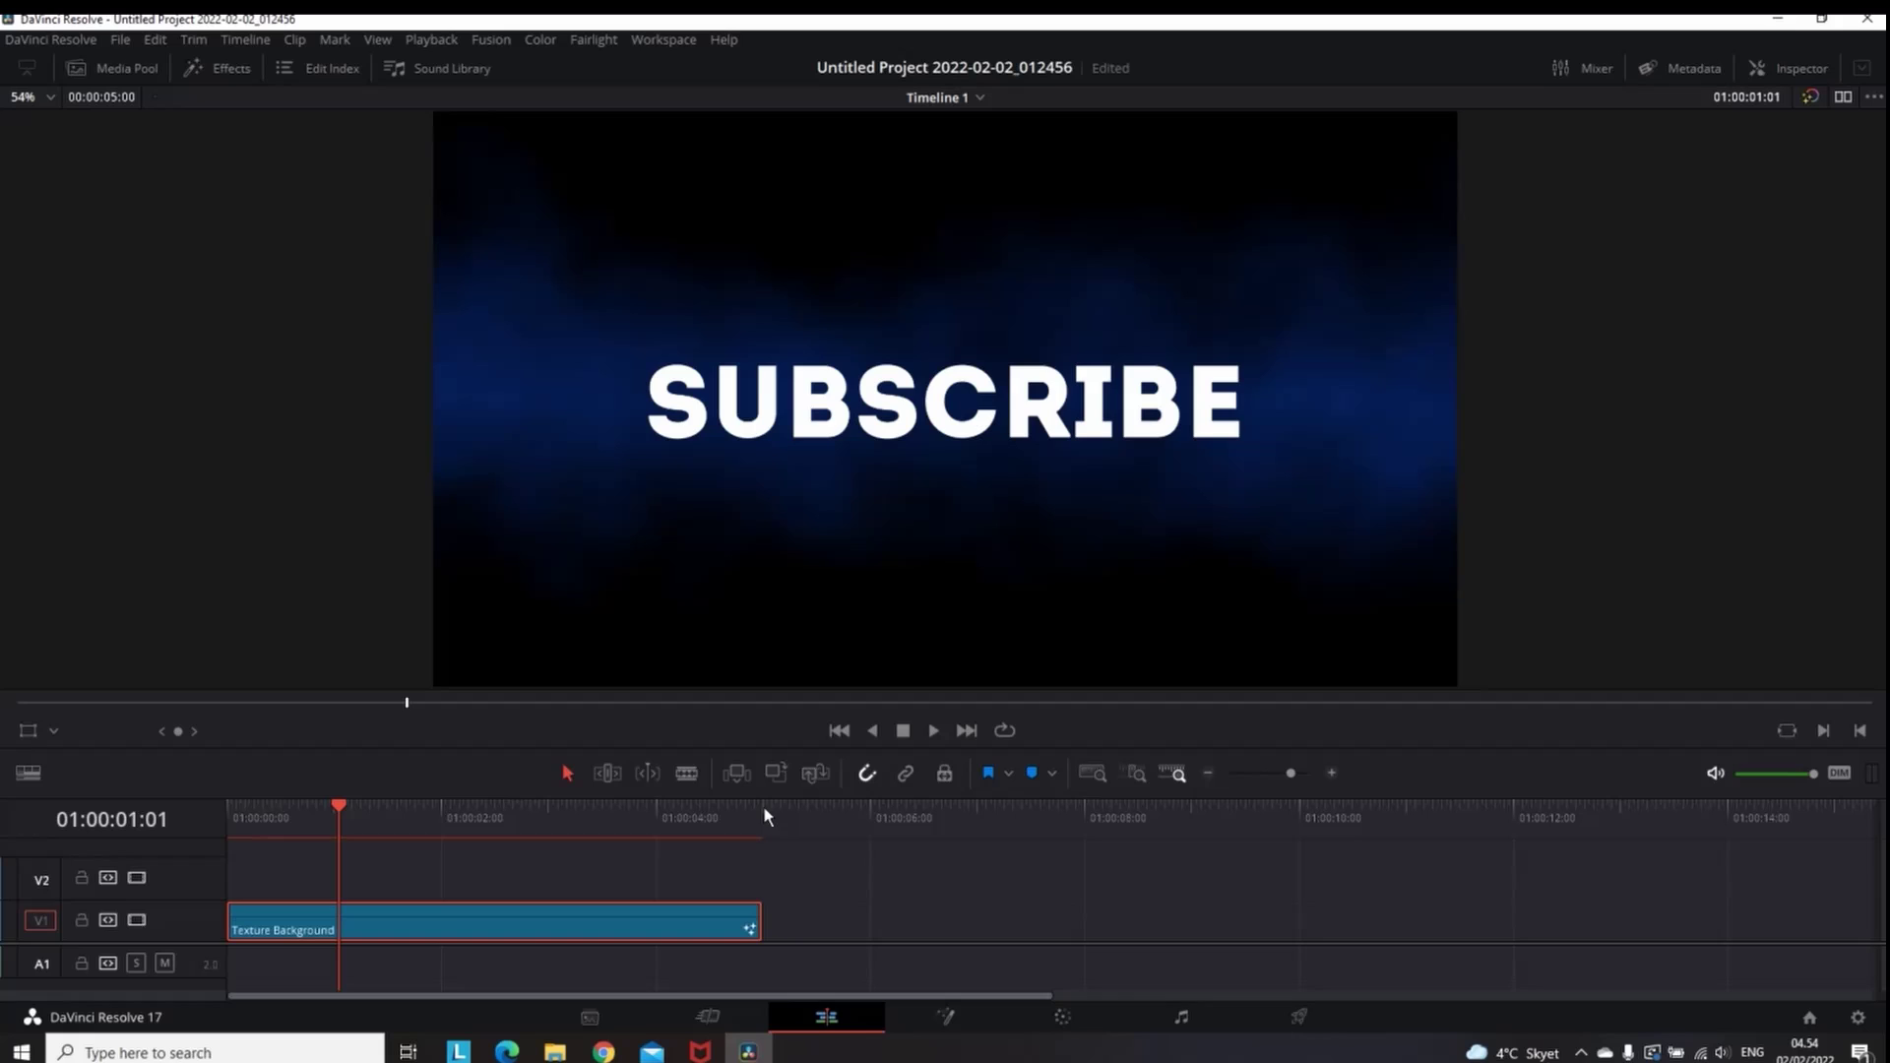
left_click_drag(364, 815, 173, 813)
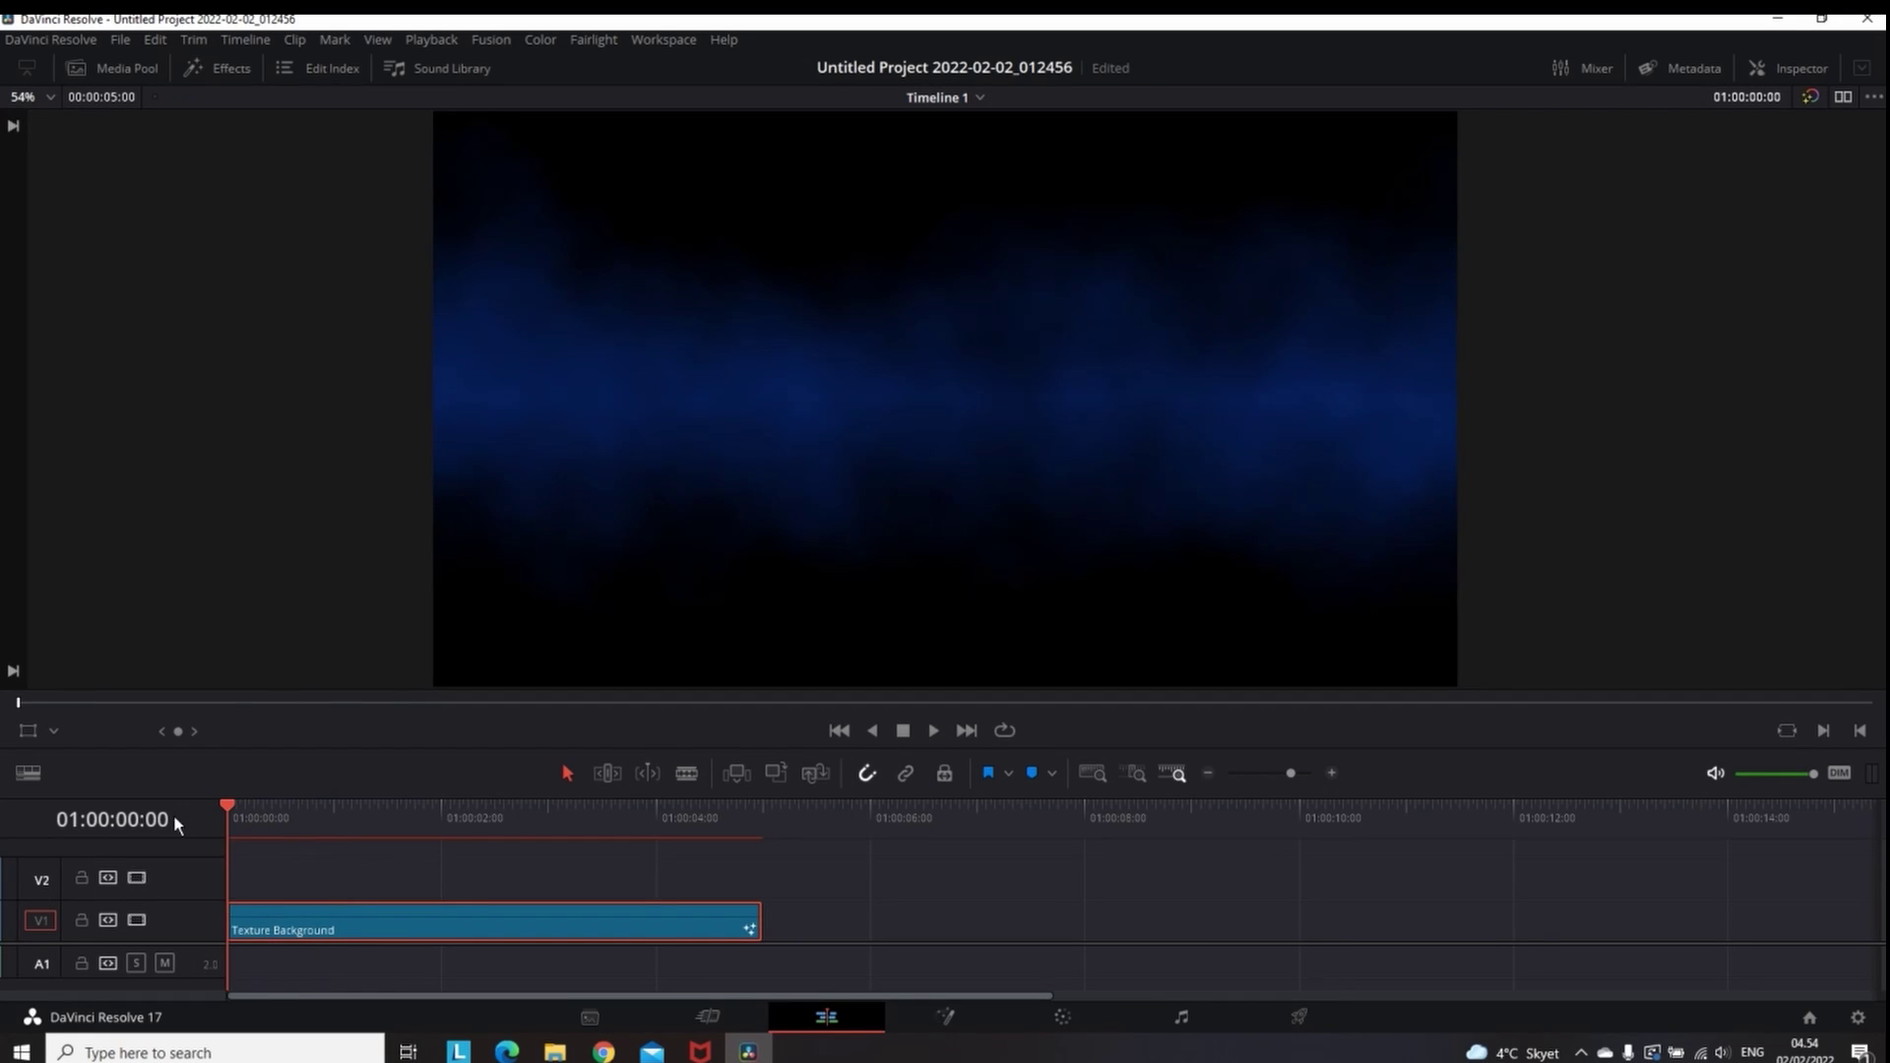
left_click(933, 731)
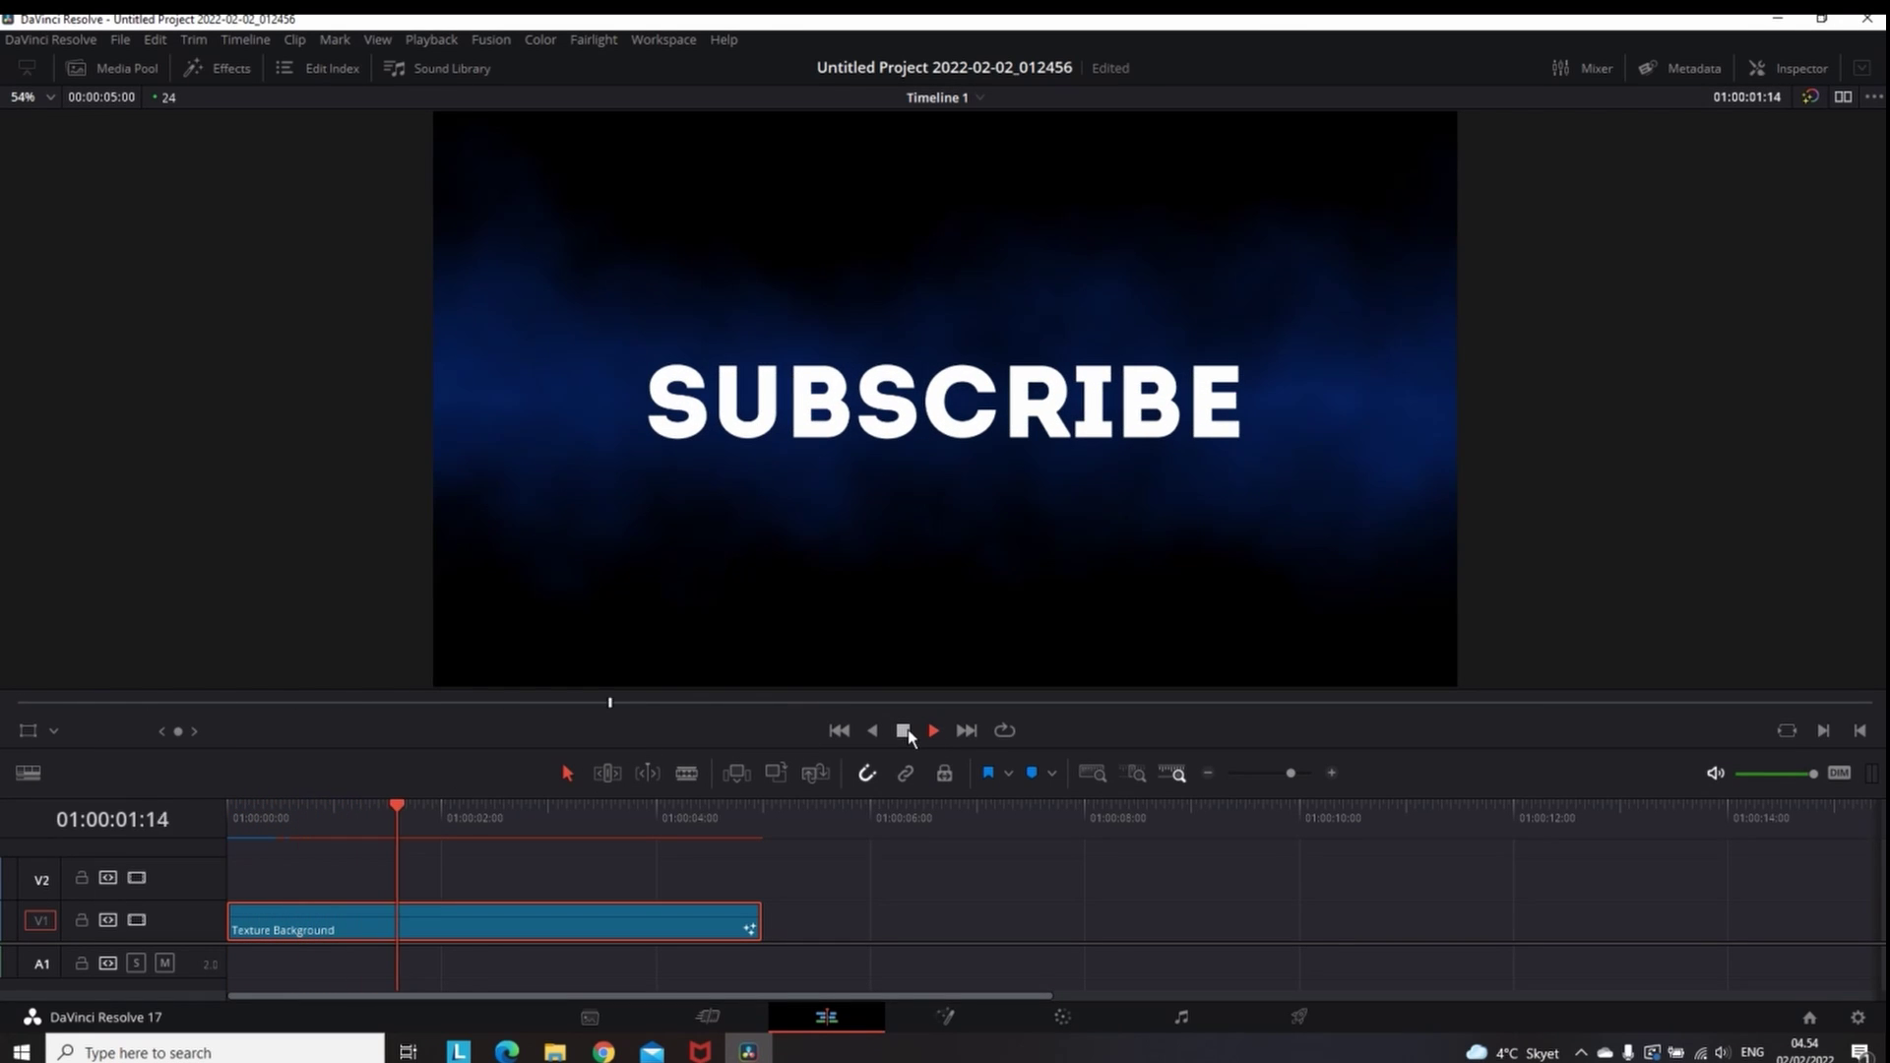
left_click(903, 731)
Return to the Fusion composition and delete the animated Text1 node
left_click(945, 1016)
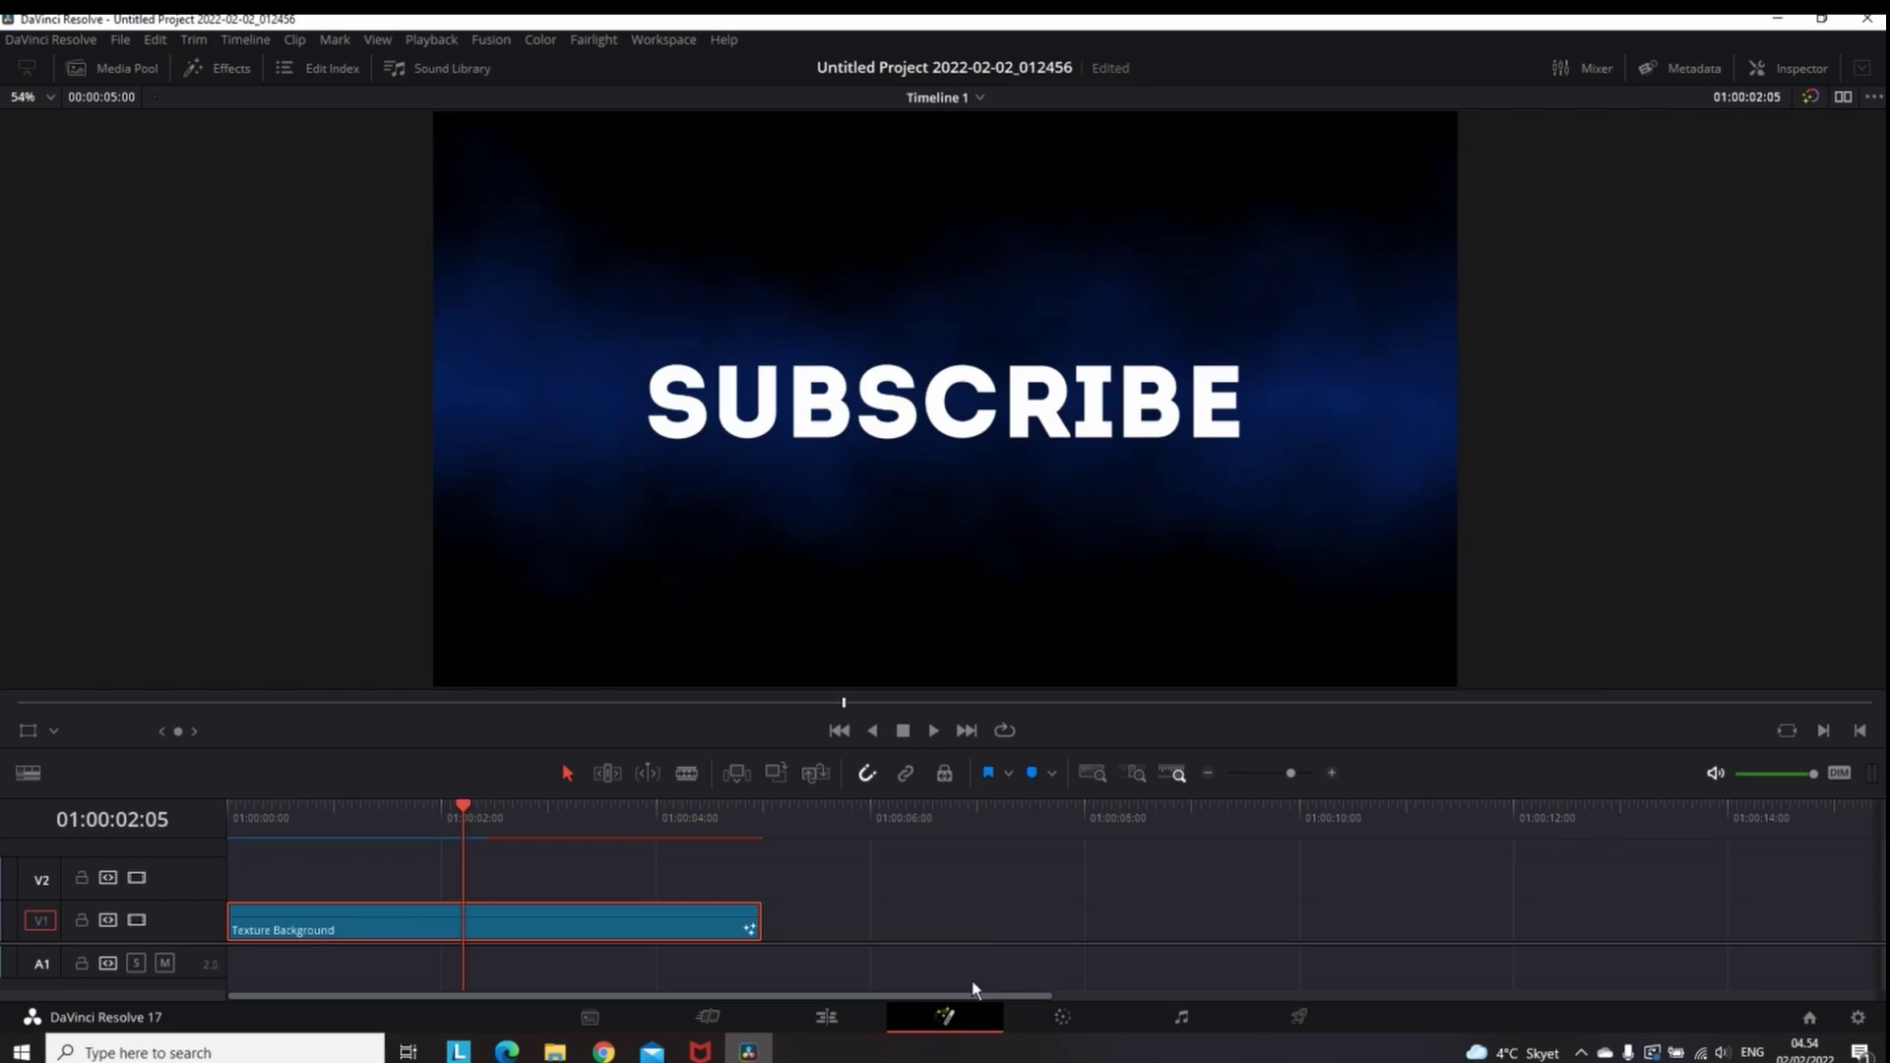
left_click(858, 791, "ctrl")
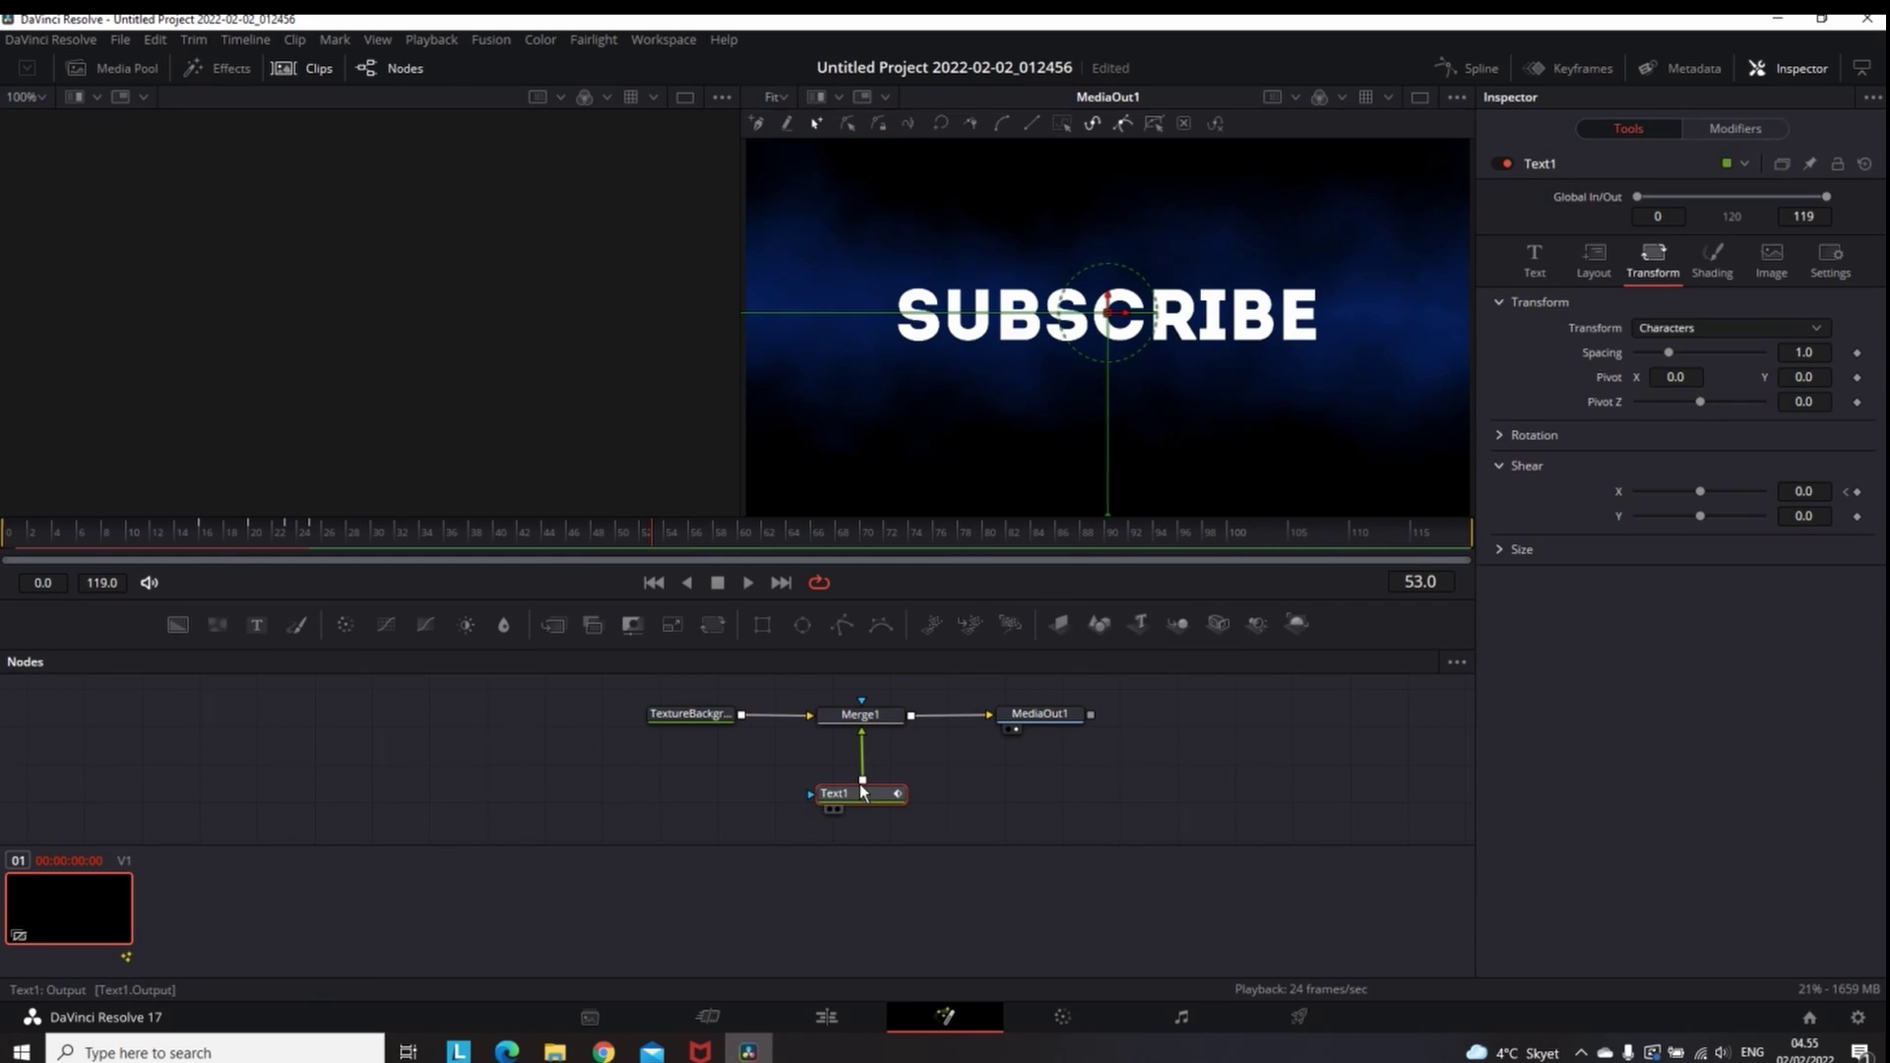
key("Delete")
Merge a new Text+ node over the background and enter the text "subscribe"
left_click_drag(257, 624, 876, 735)
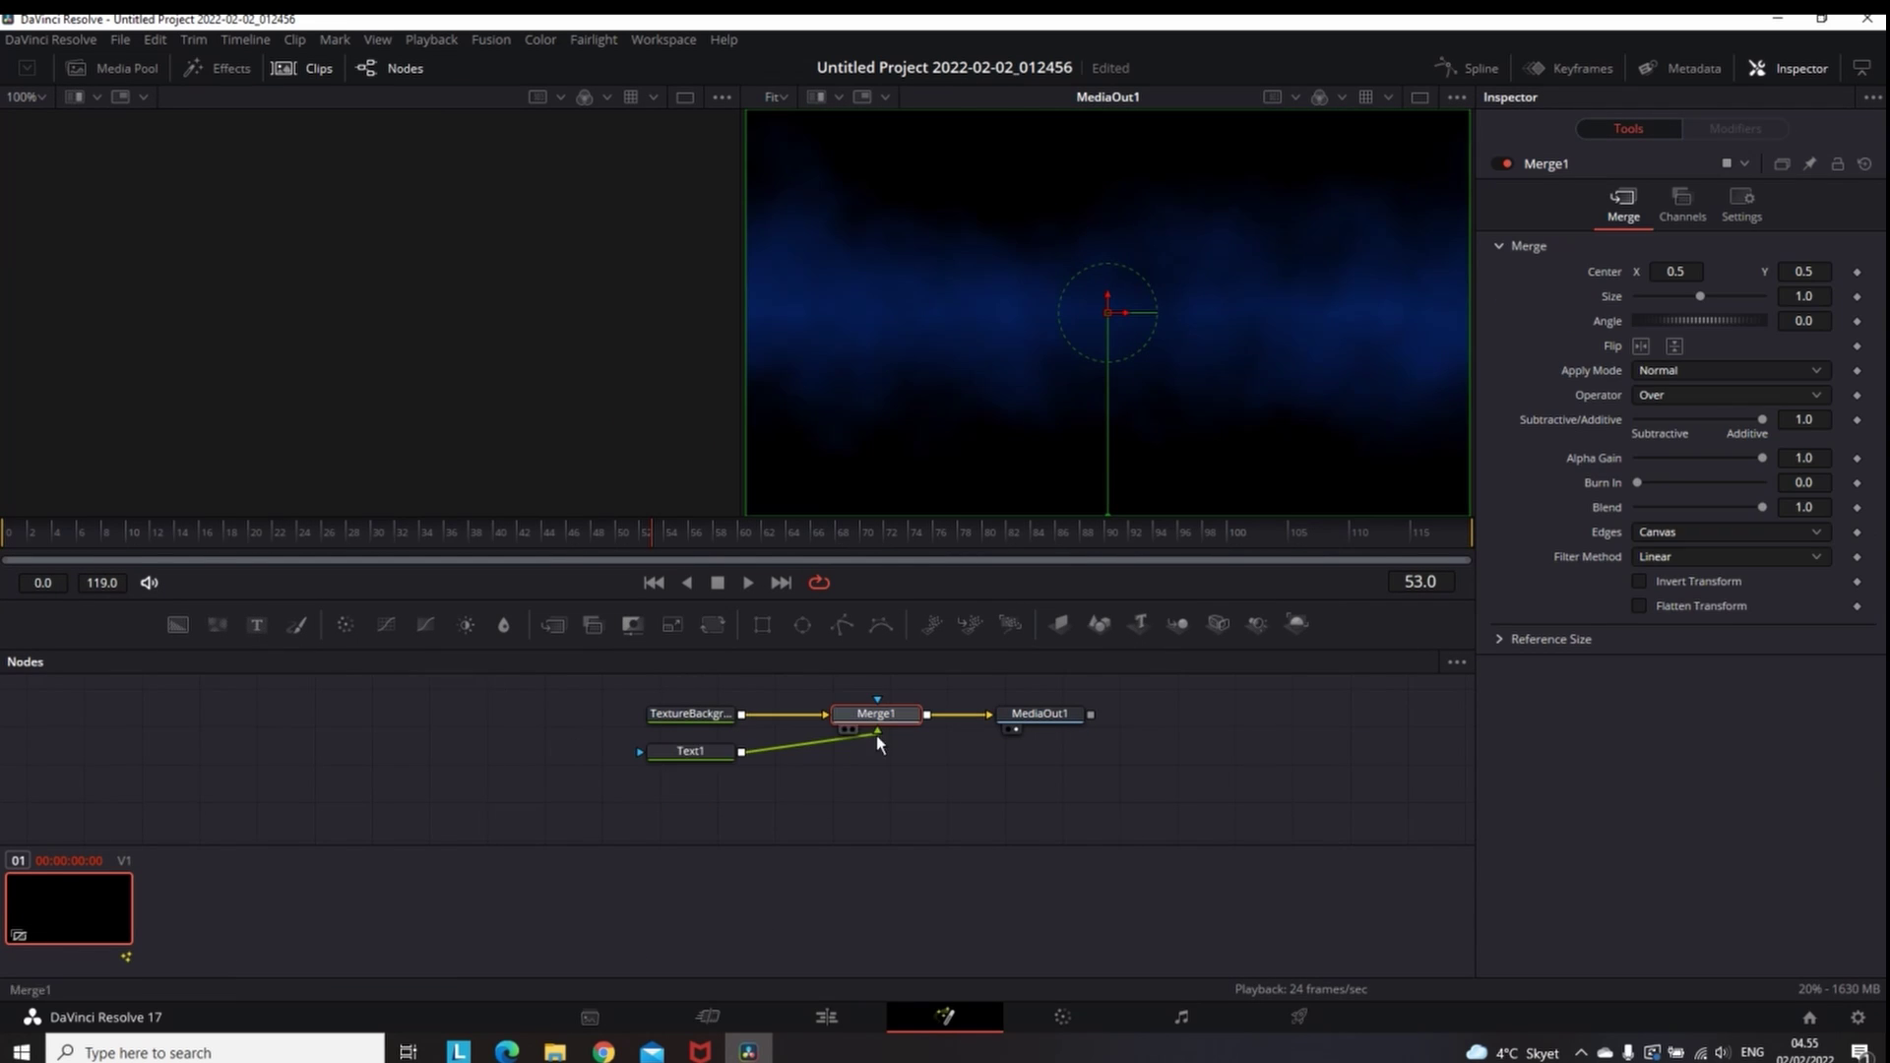
left_click_drag(757, 776, 902, 802)
left_click(1595, 364)
type("subscribe")
Set the new text's font to Intro and its size to 0.136
left_click(1673, 477)
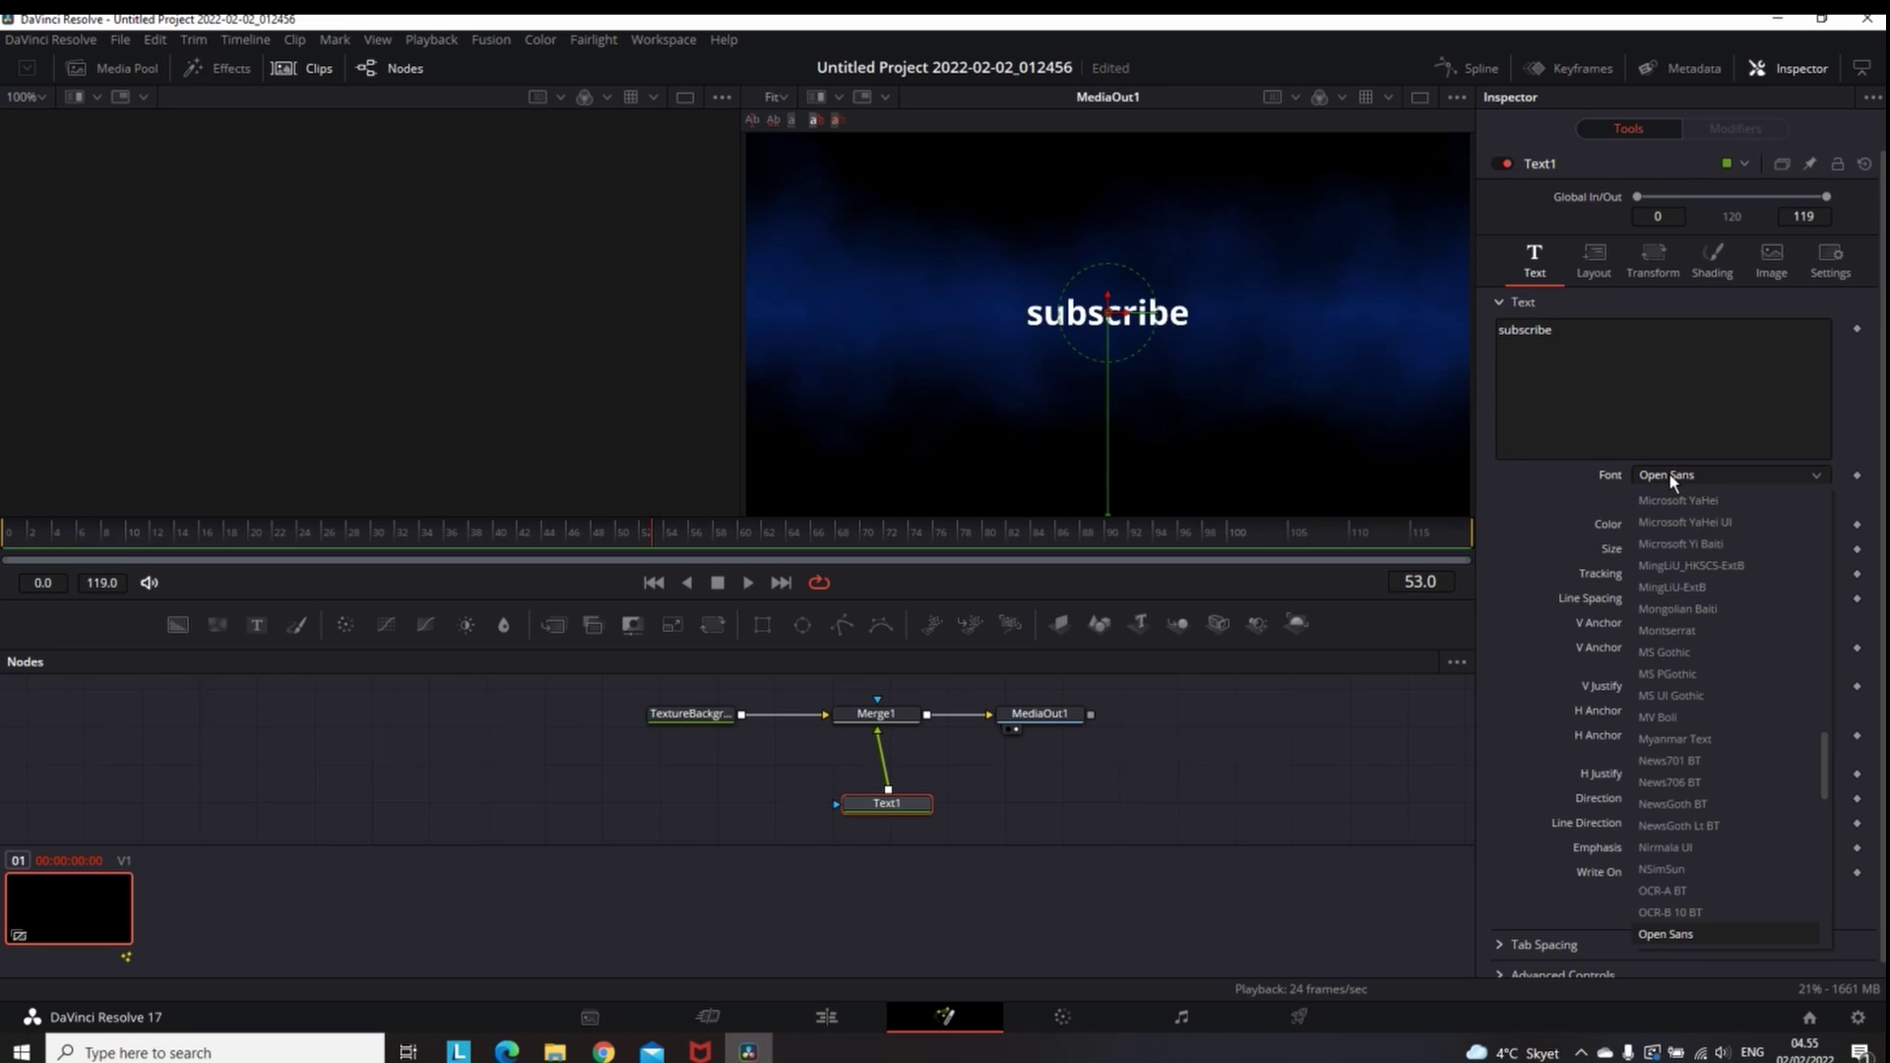
scroll(1678, 689, "up", 5)
left_click(1678, 689)
left_click_drag(1657, 549, 1671, 549)
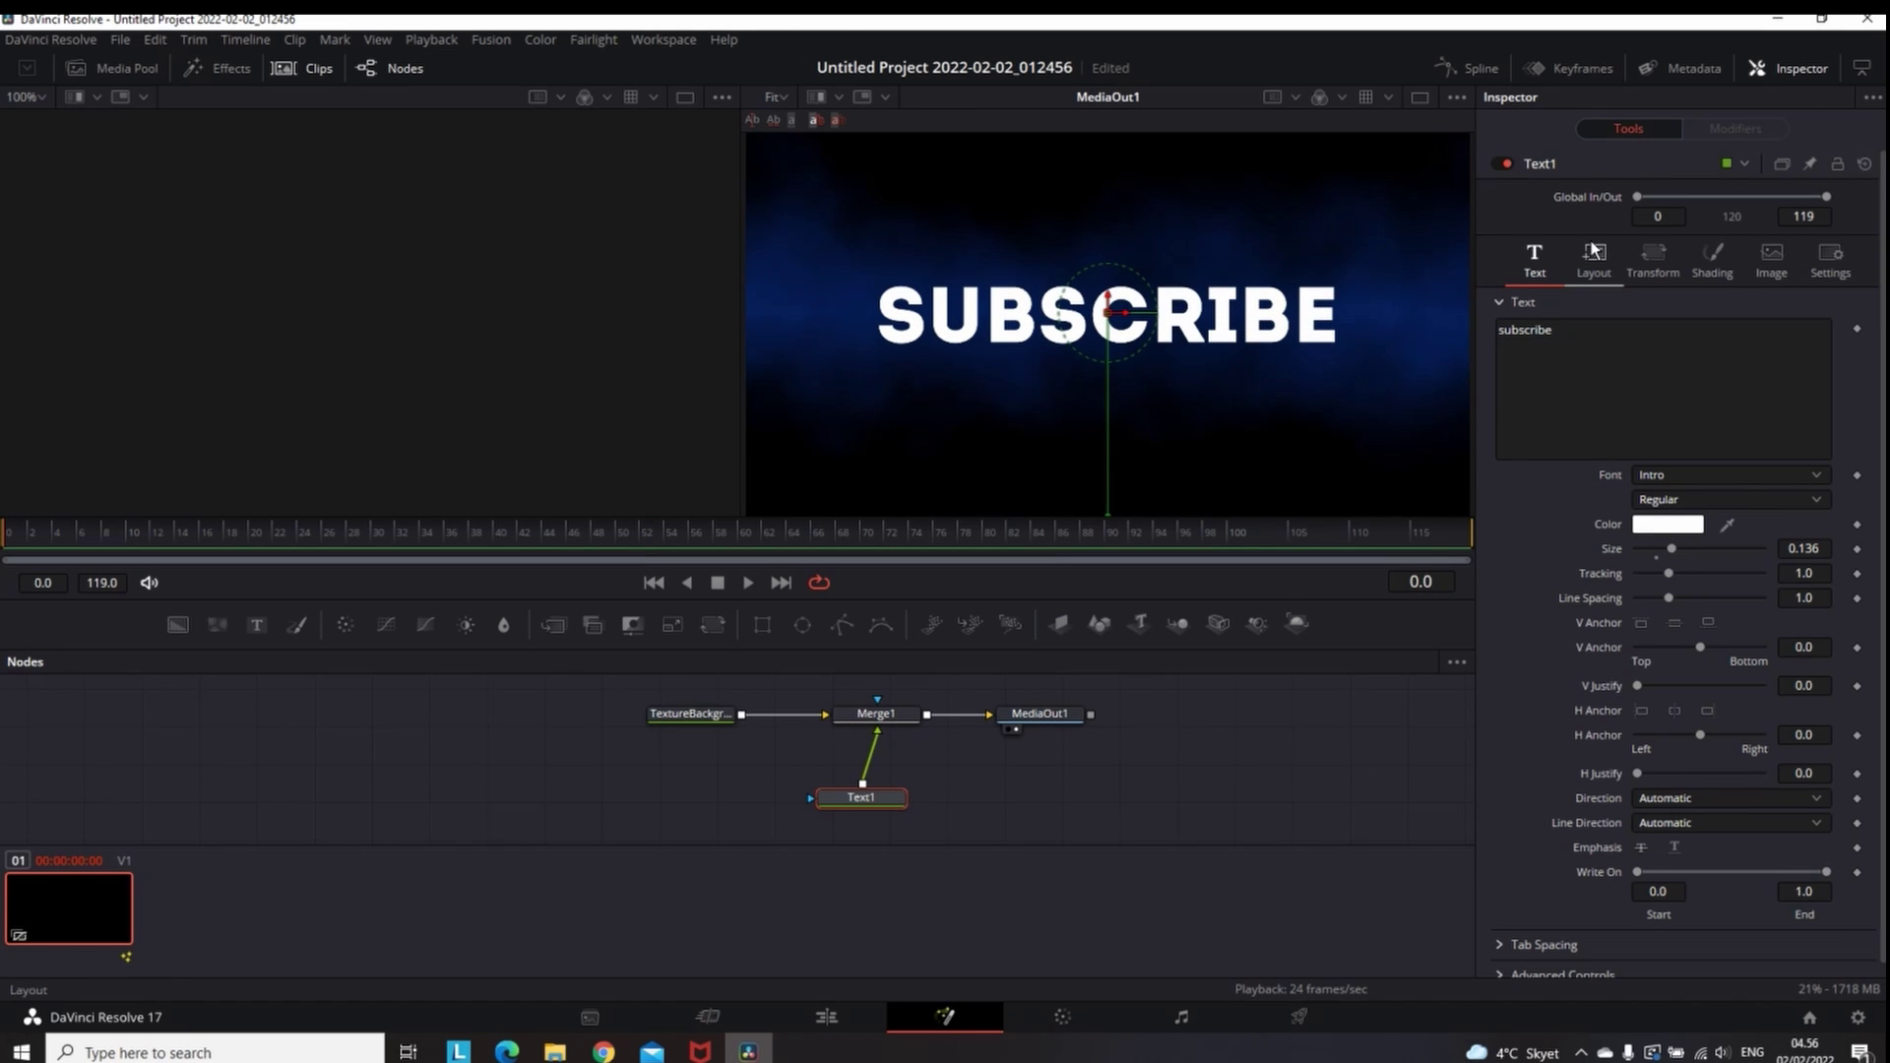
Set the text layout's Center Y to 1.098 and keyframe the Center at frame 0
left_click(1592, 260)
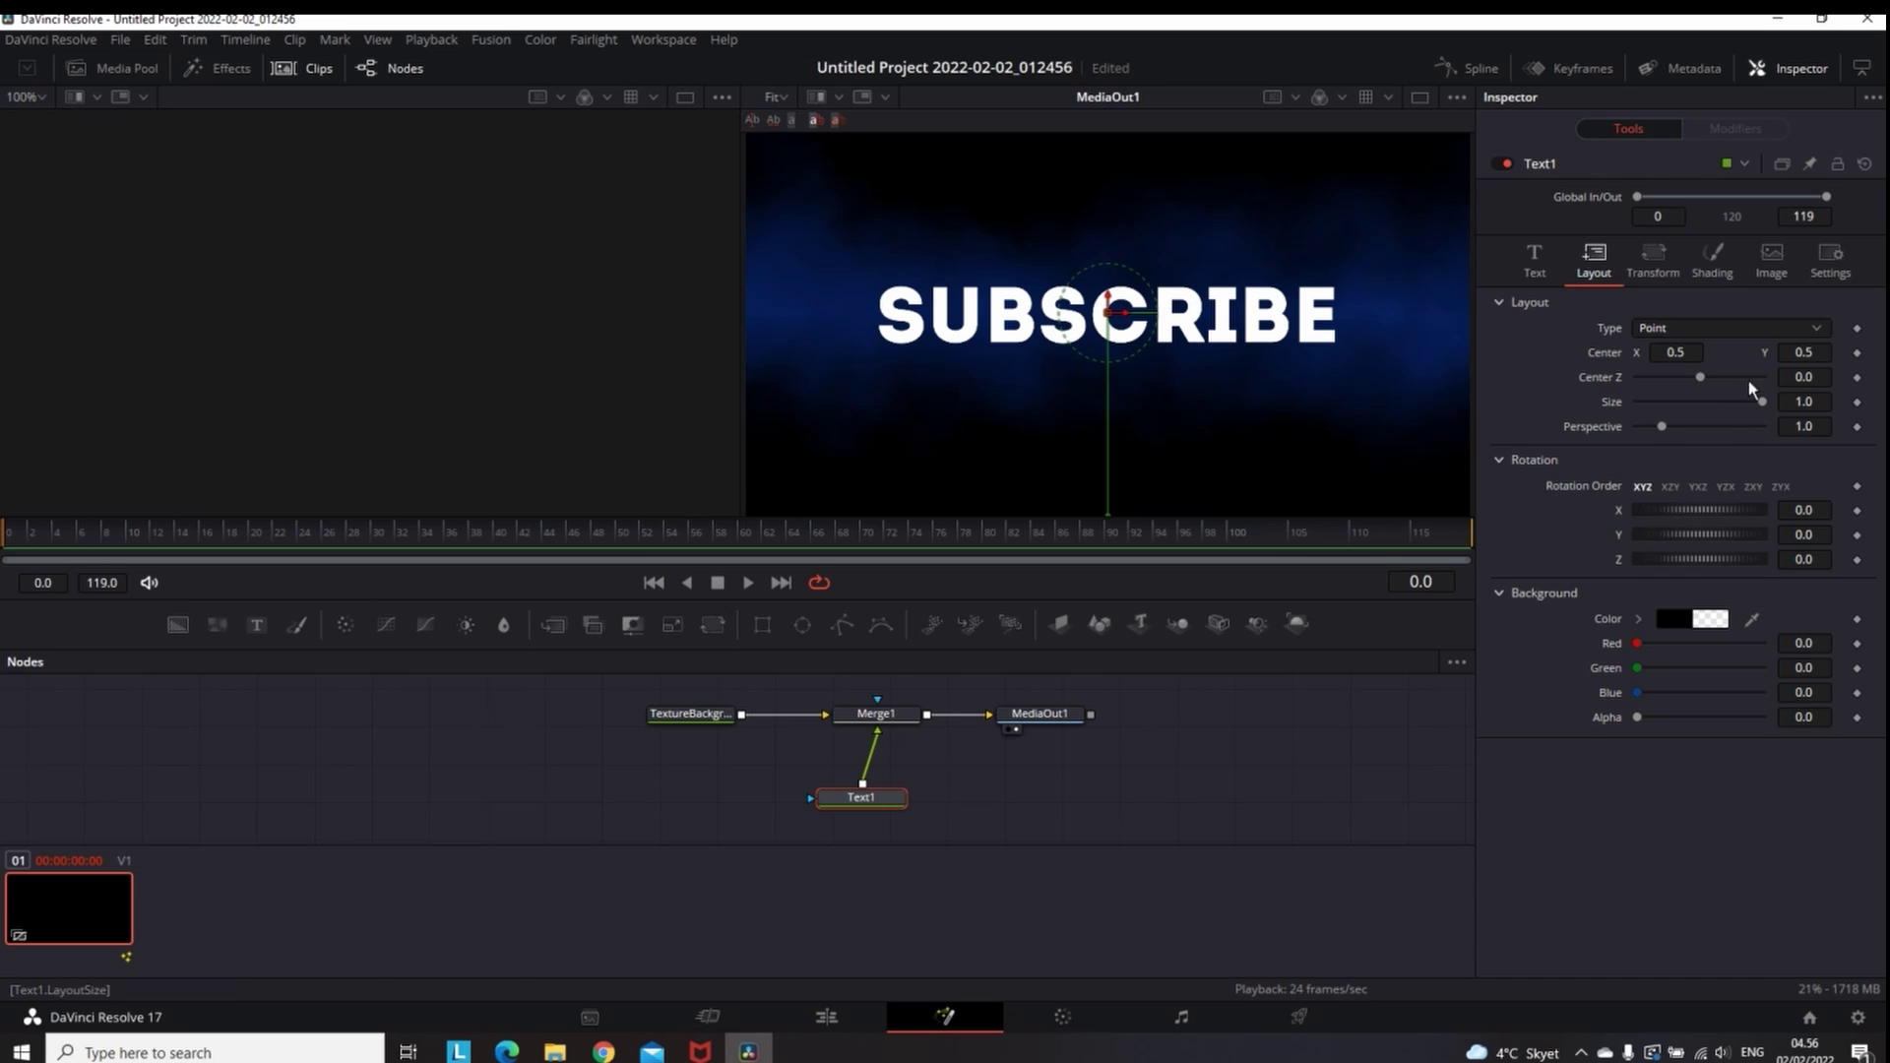
left_click_drag(1802, 352, 1865, 352)
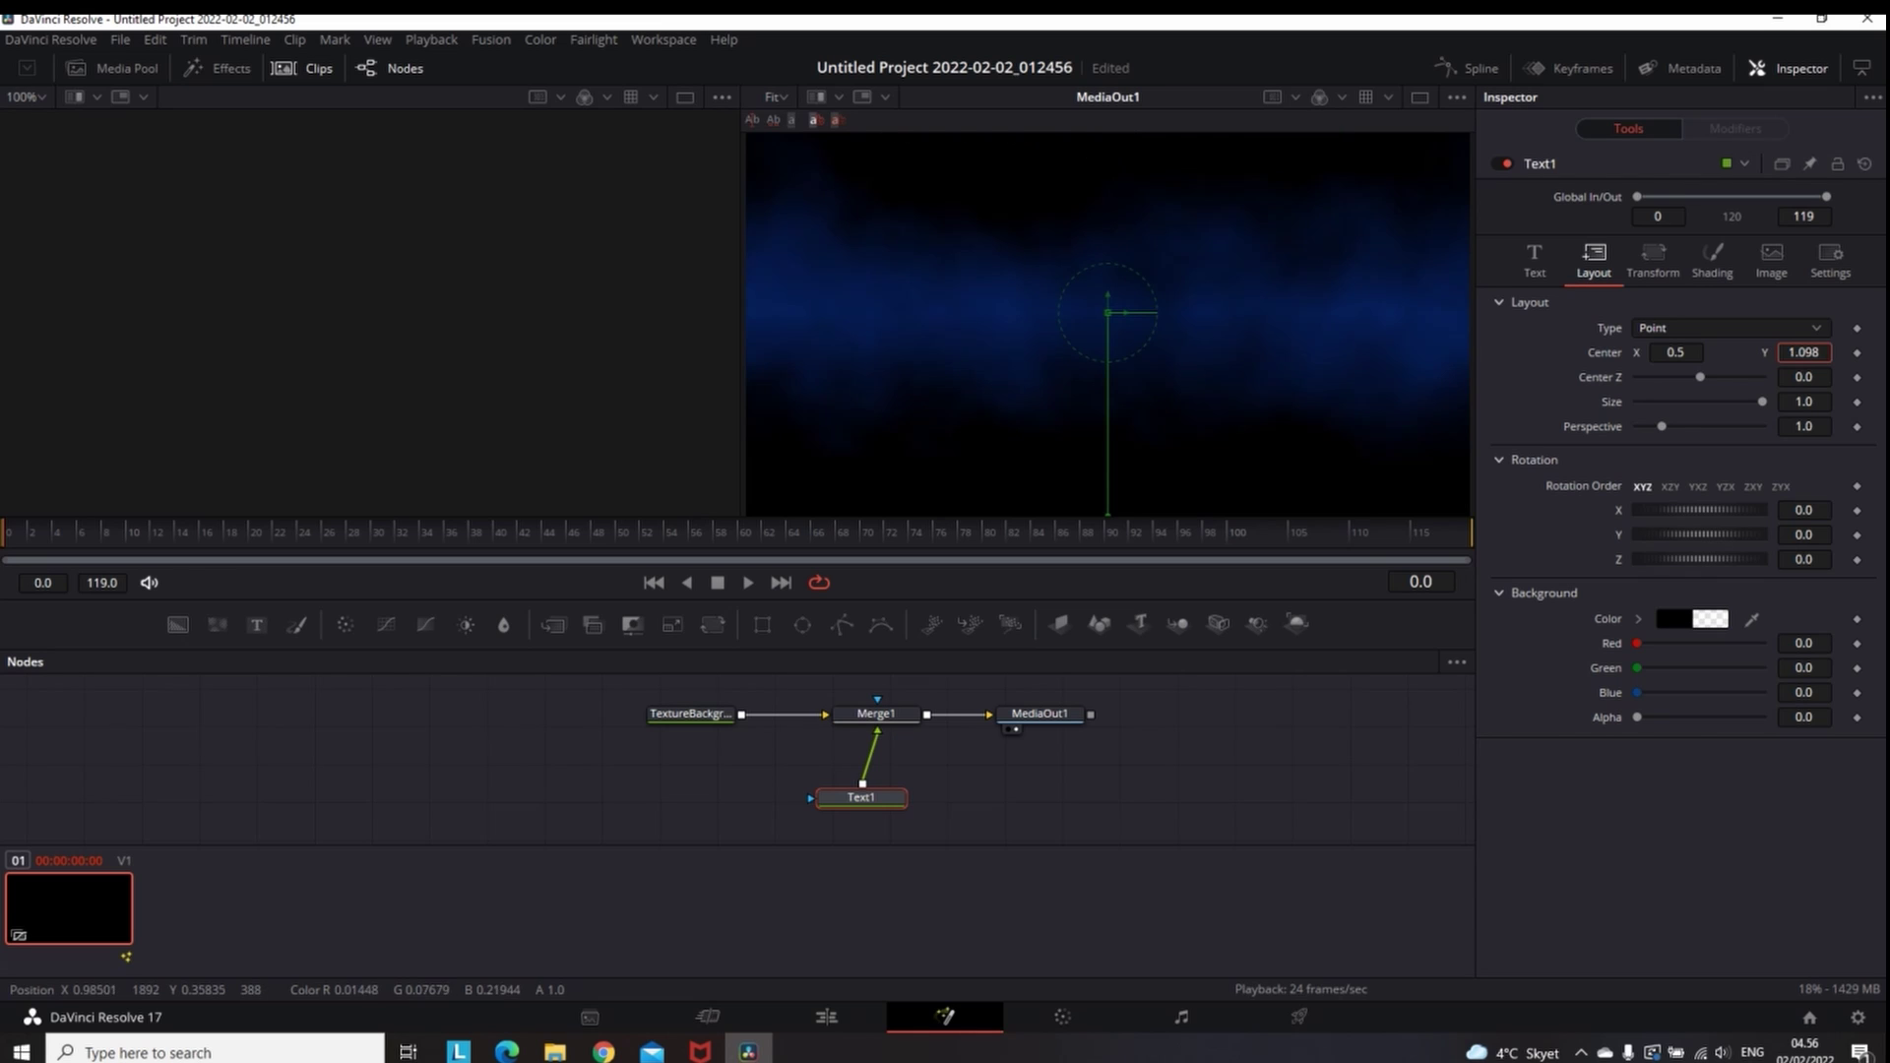
left_click(1857, 352)
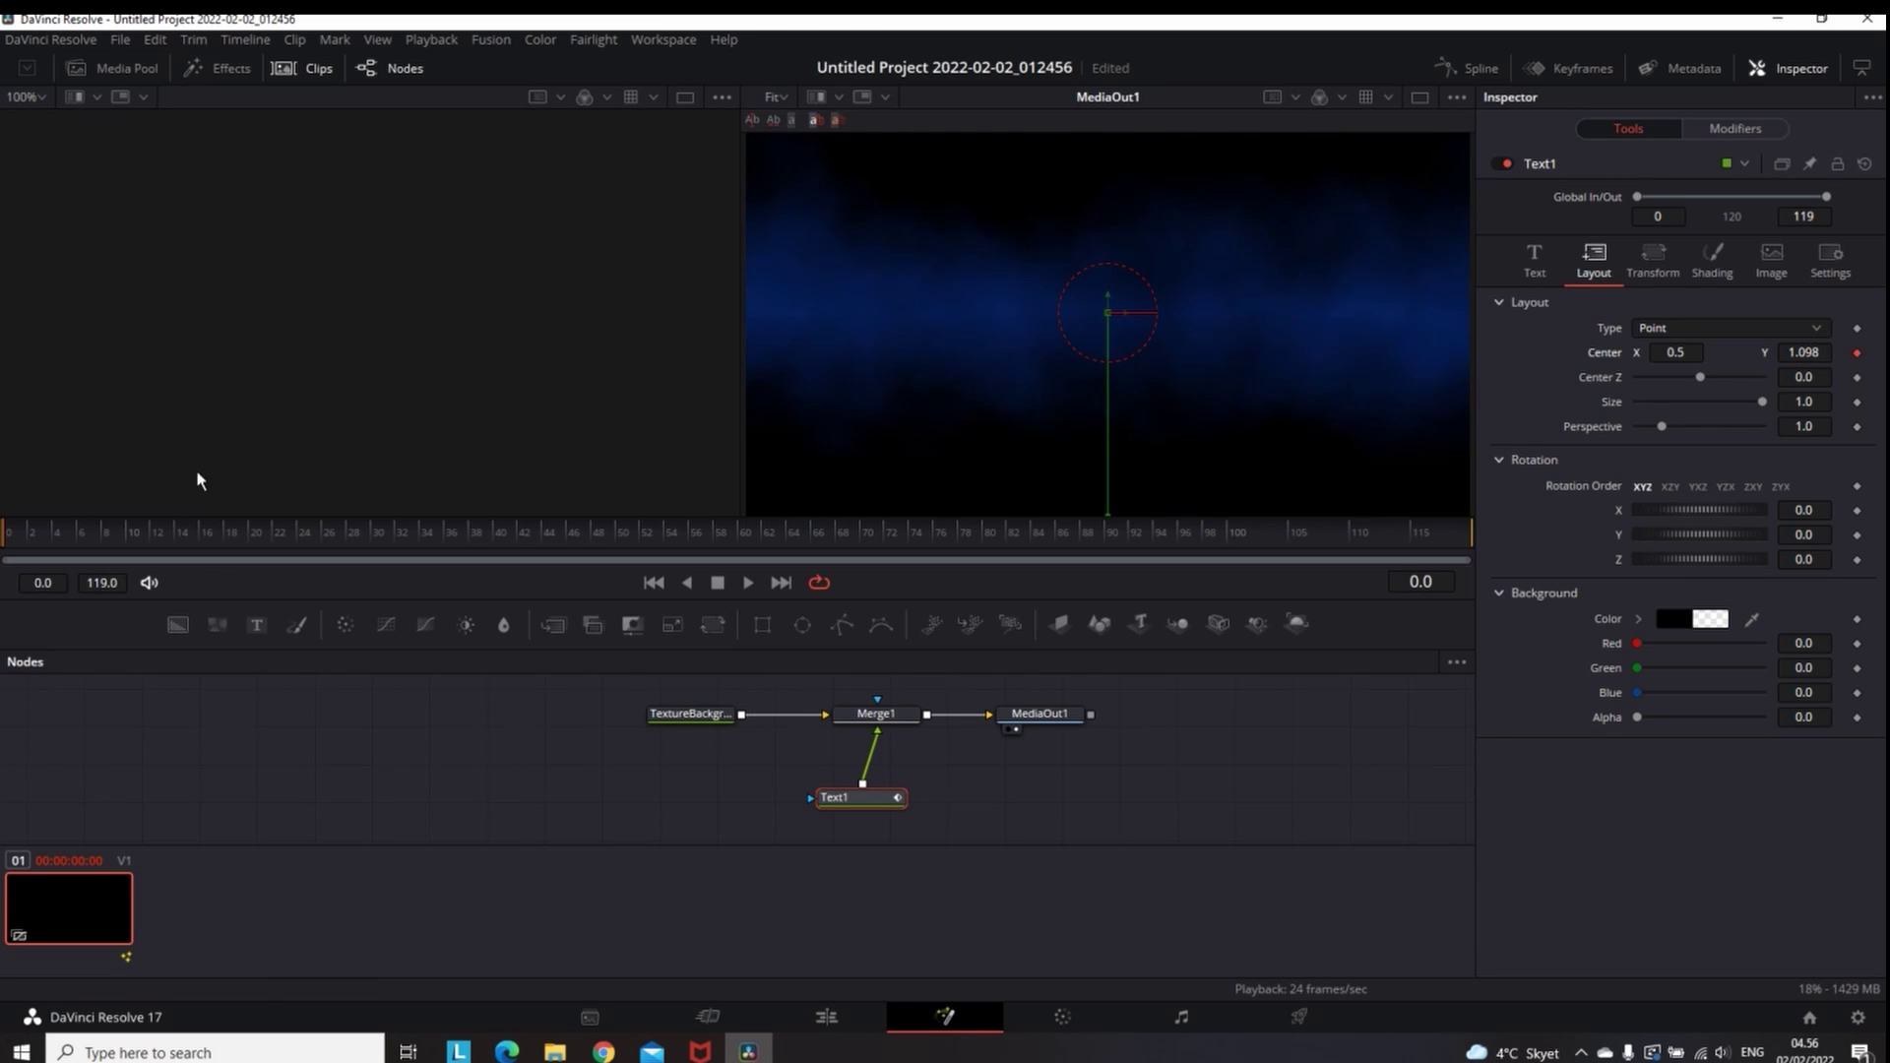
Keyframe the text's Center Y at 0.5 on frame 10
left_click(138, 532)
left_click(1805, 352)
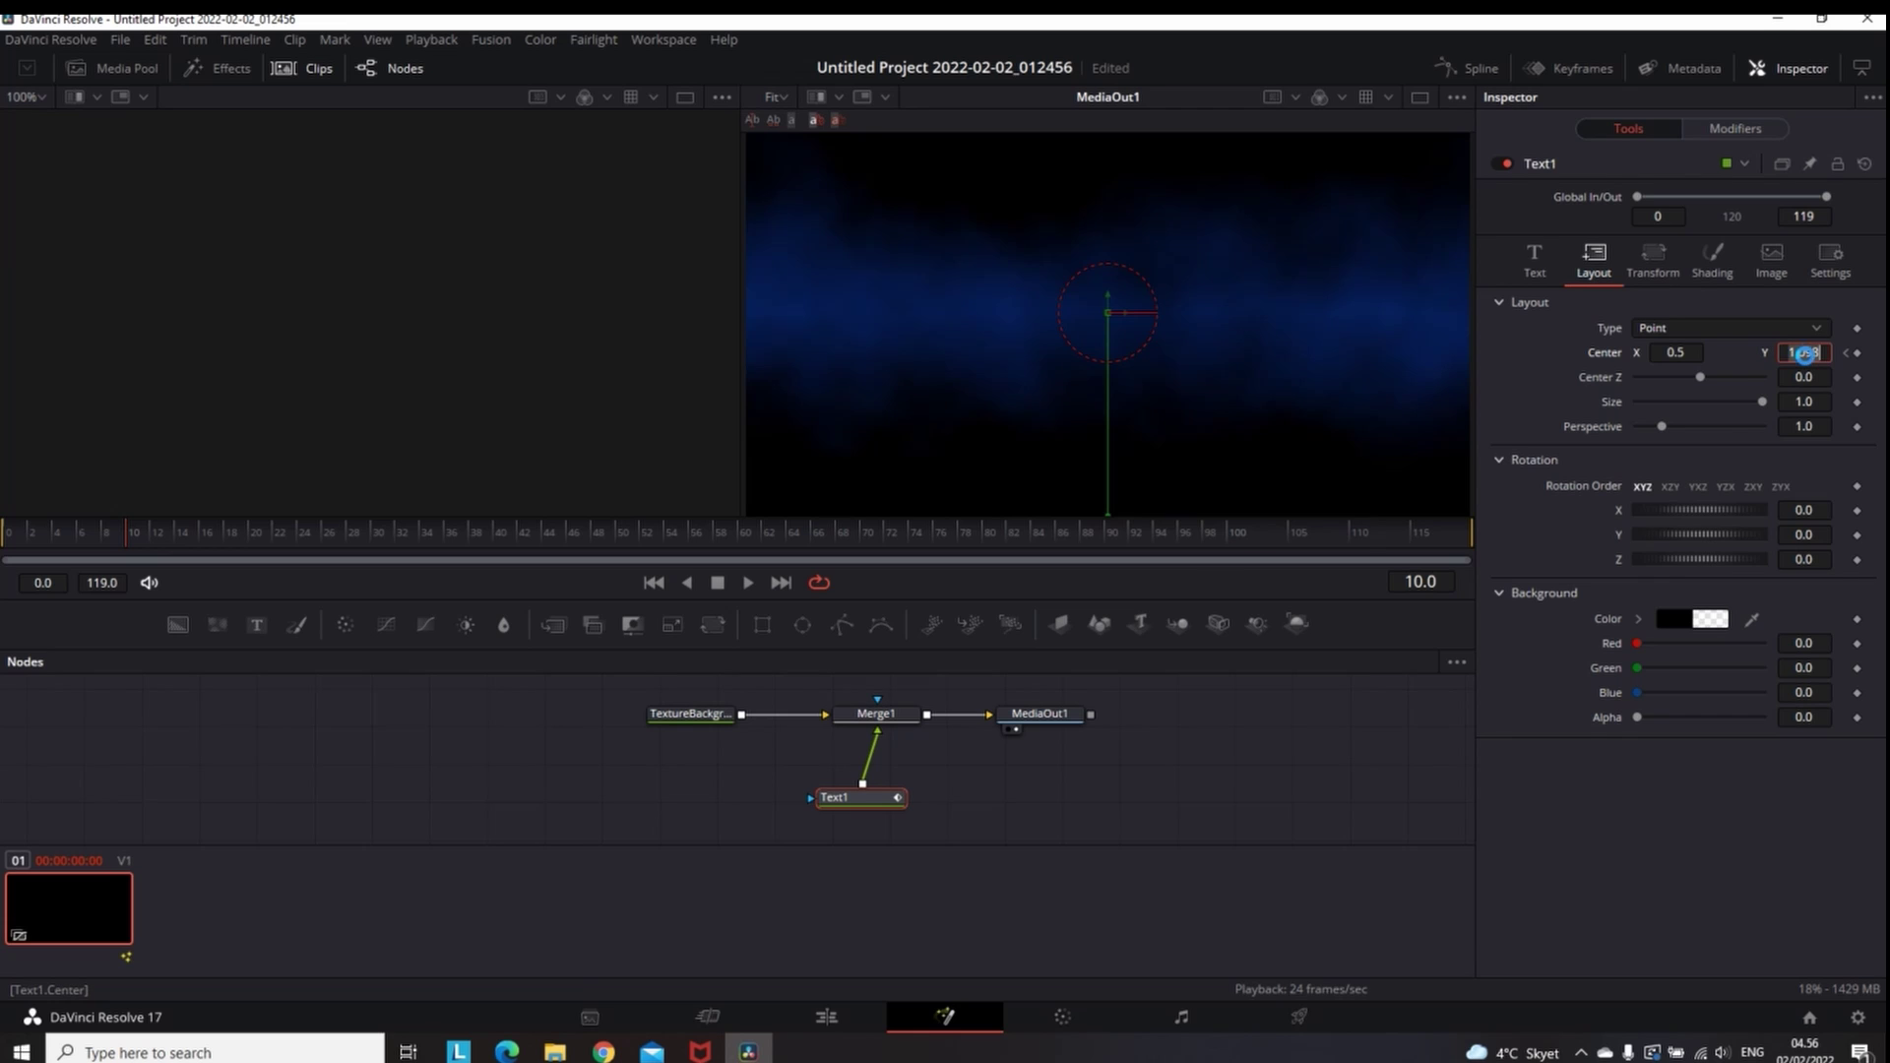
type("0.5")
key("Tab")
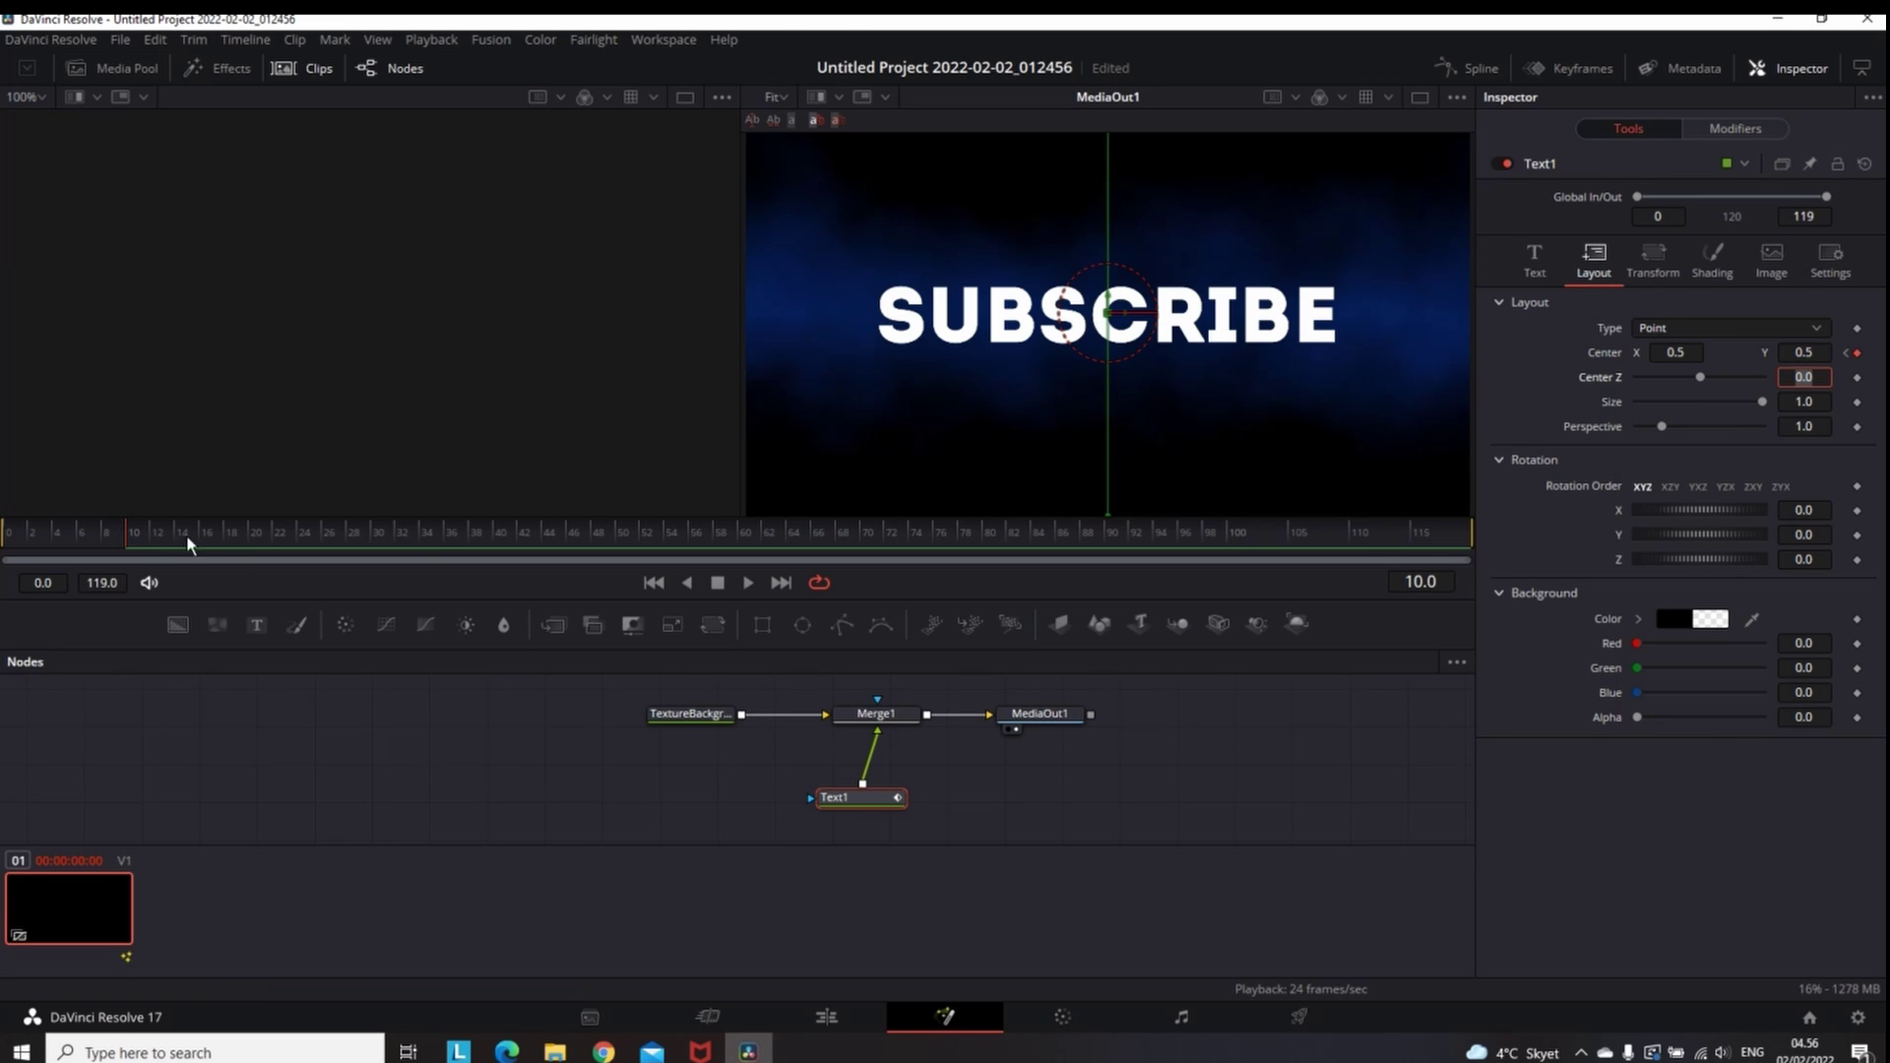
Play the text's drop-in animation from frame 0 and stop playback
left_click_drag(117, 529, 6, 529)
left_click(745, 582)
left_click(717, 583)
Set the text's shading Size Y to 2.006 at frame 10 and keyframe it there and at frame 0
left_click(118, 522)
left_click(1696, 259)
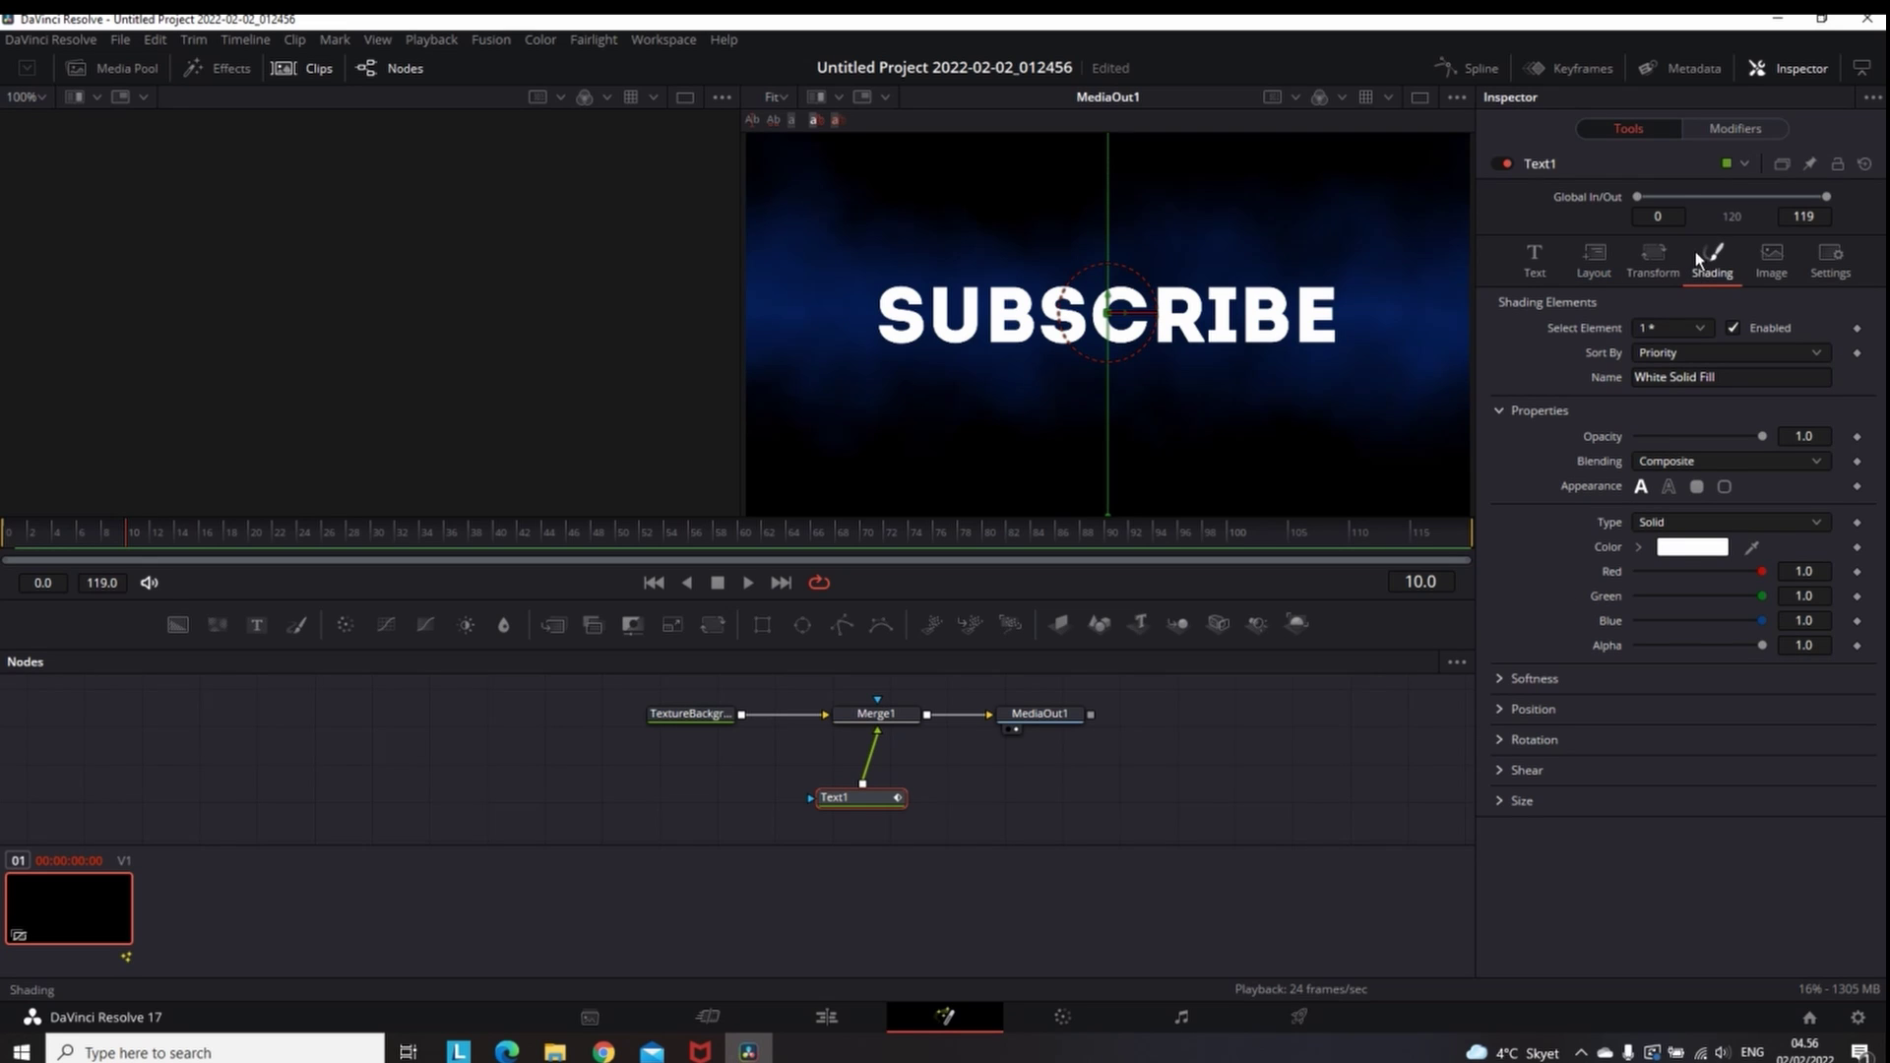
left_click(1502, 803)
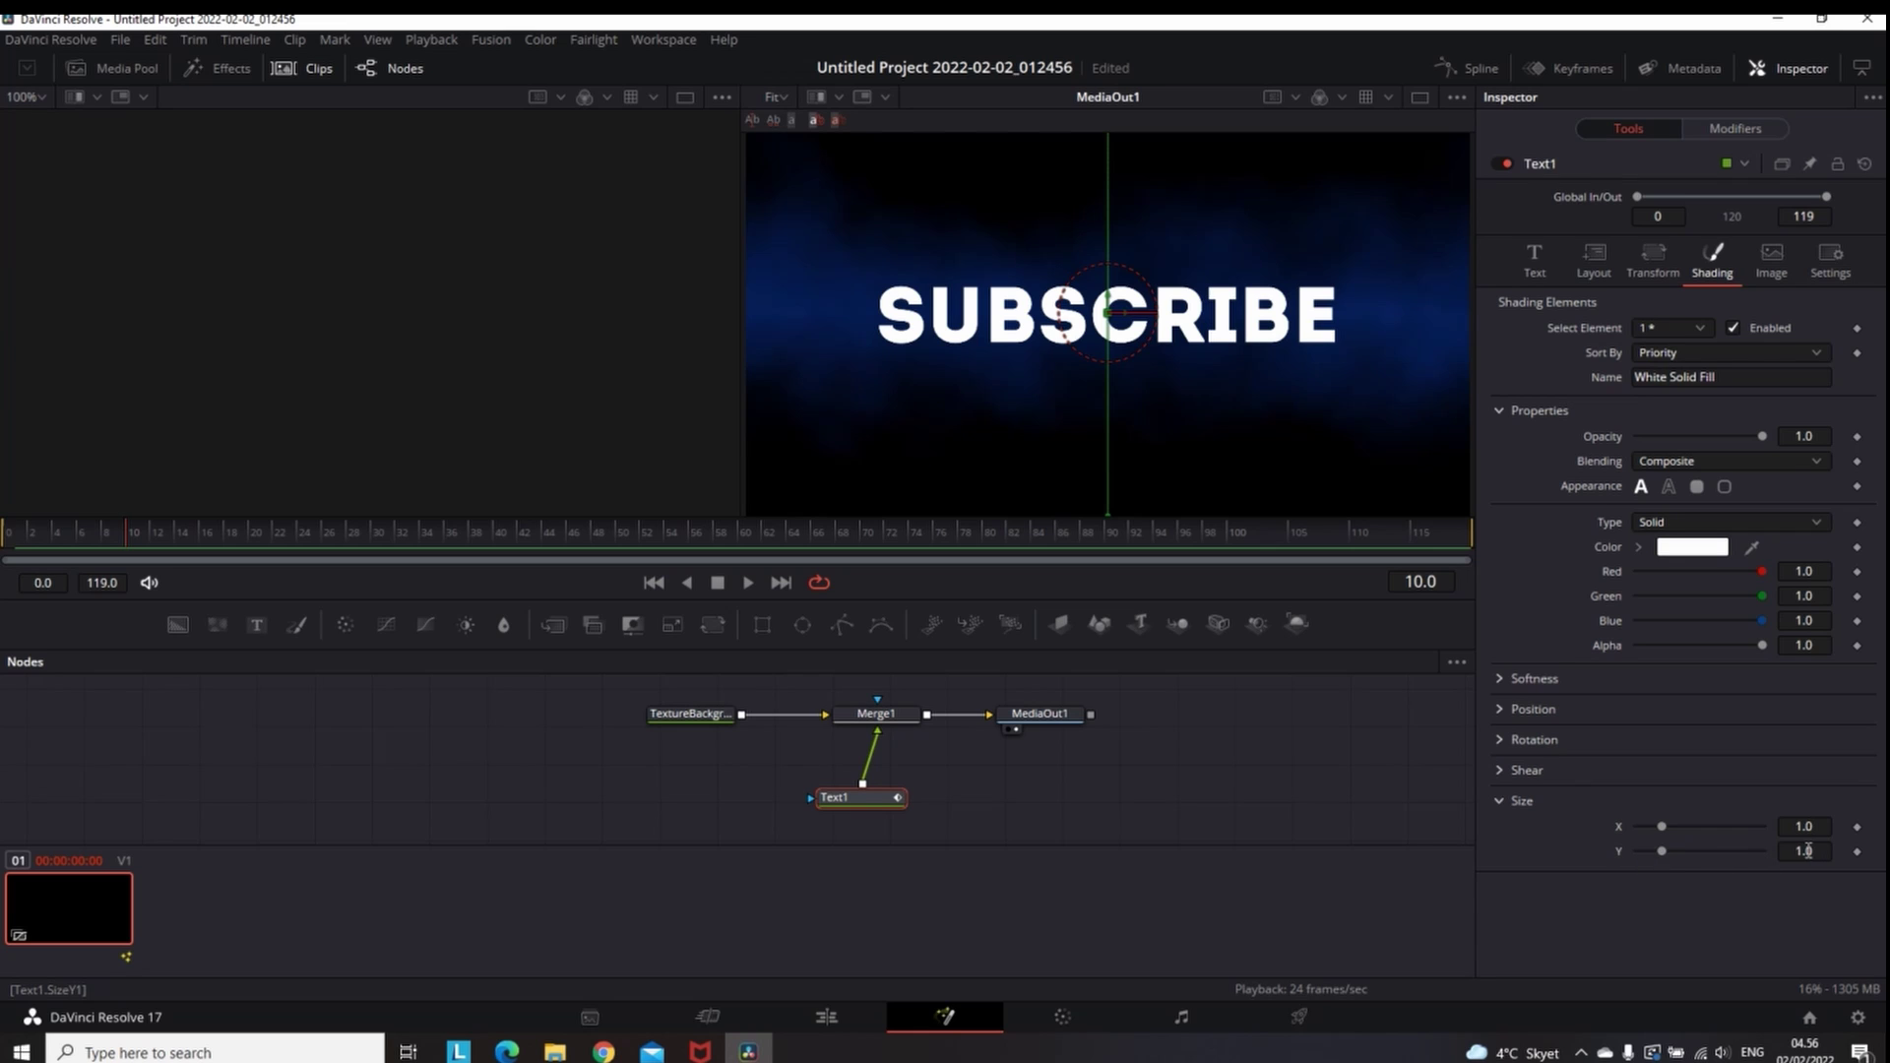
left_click_drag(1806, 851, 1885, 852)
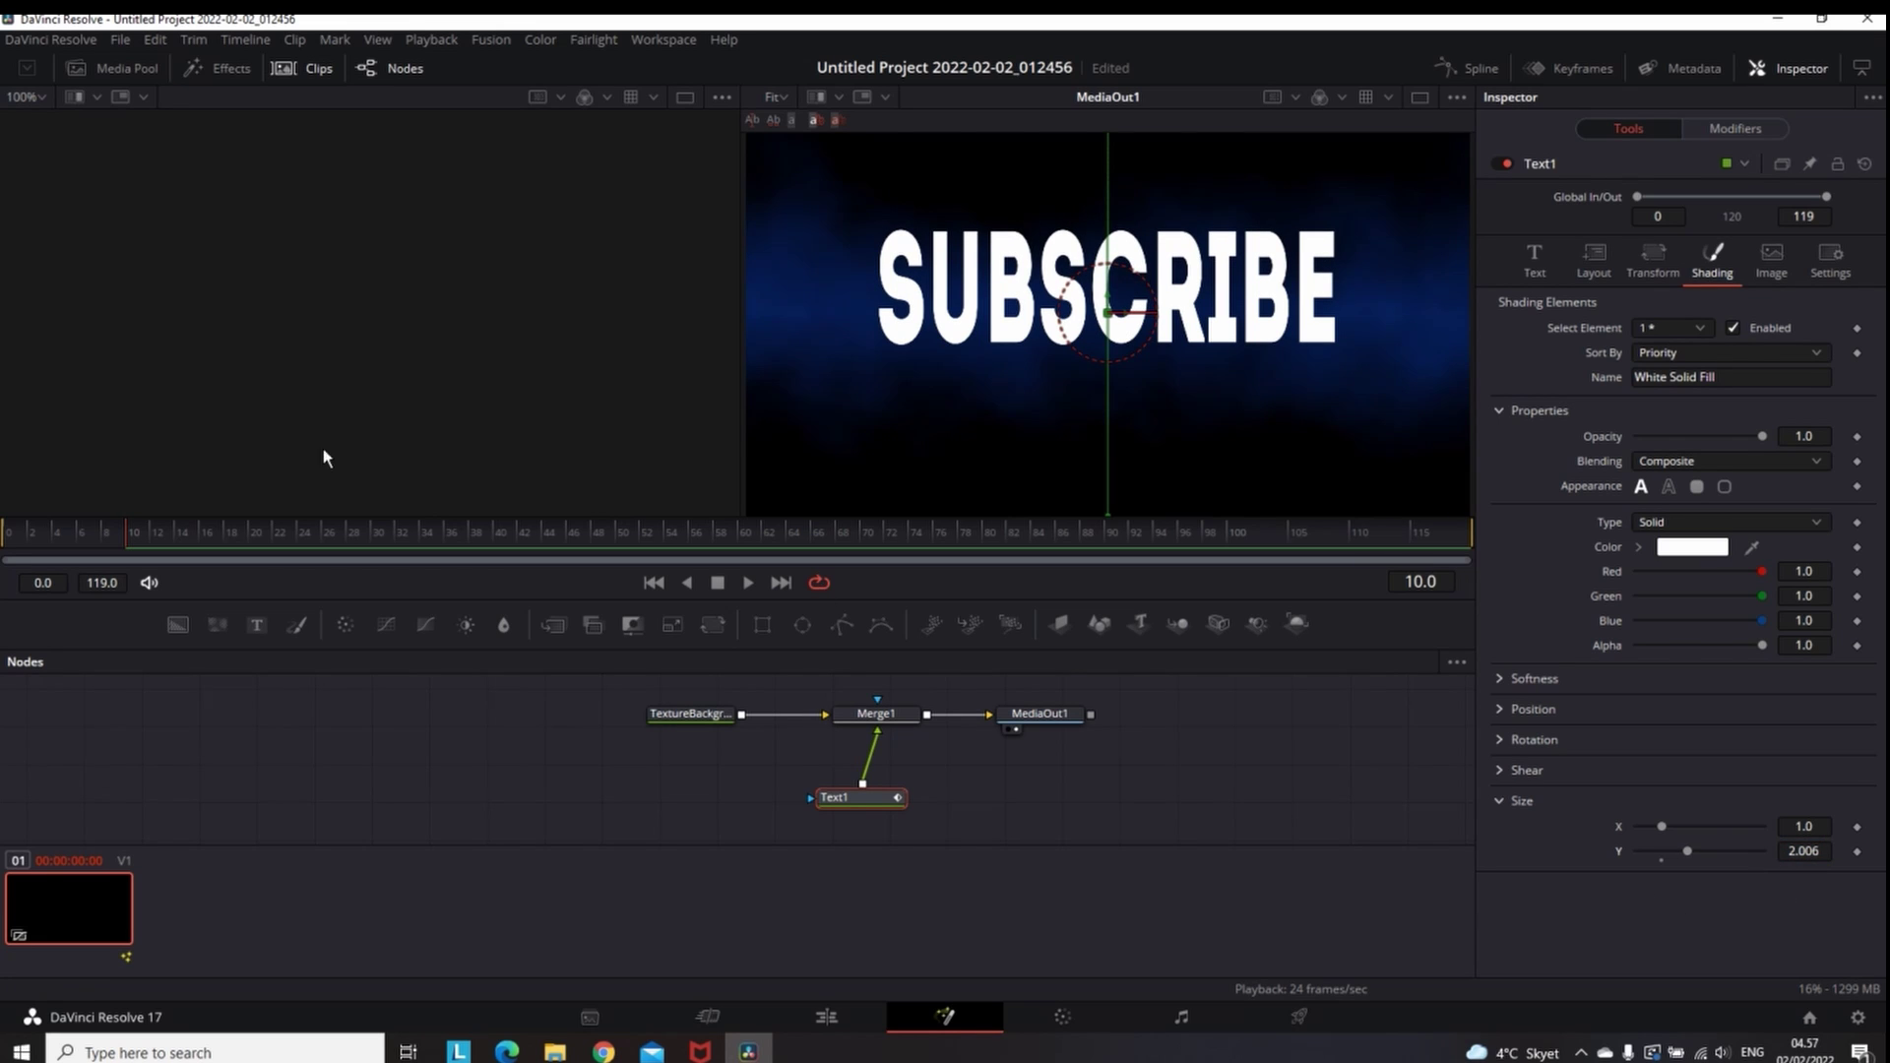
left_click(1858, 851)
left_click_drag(61, 542, 5, 543)
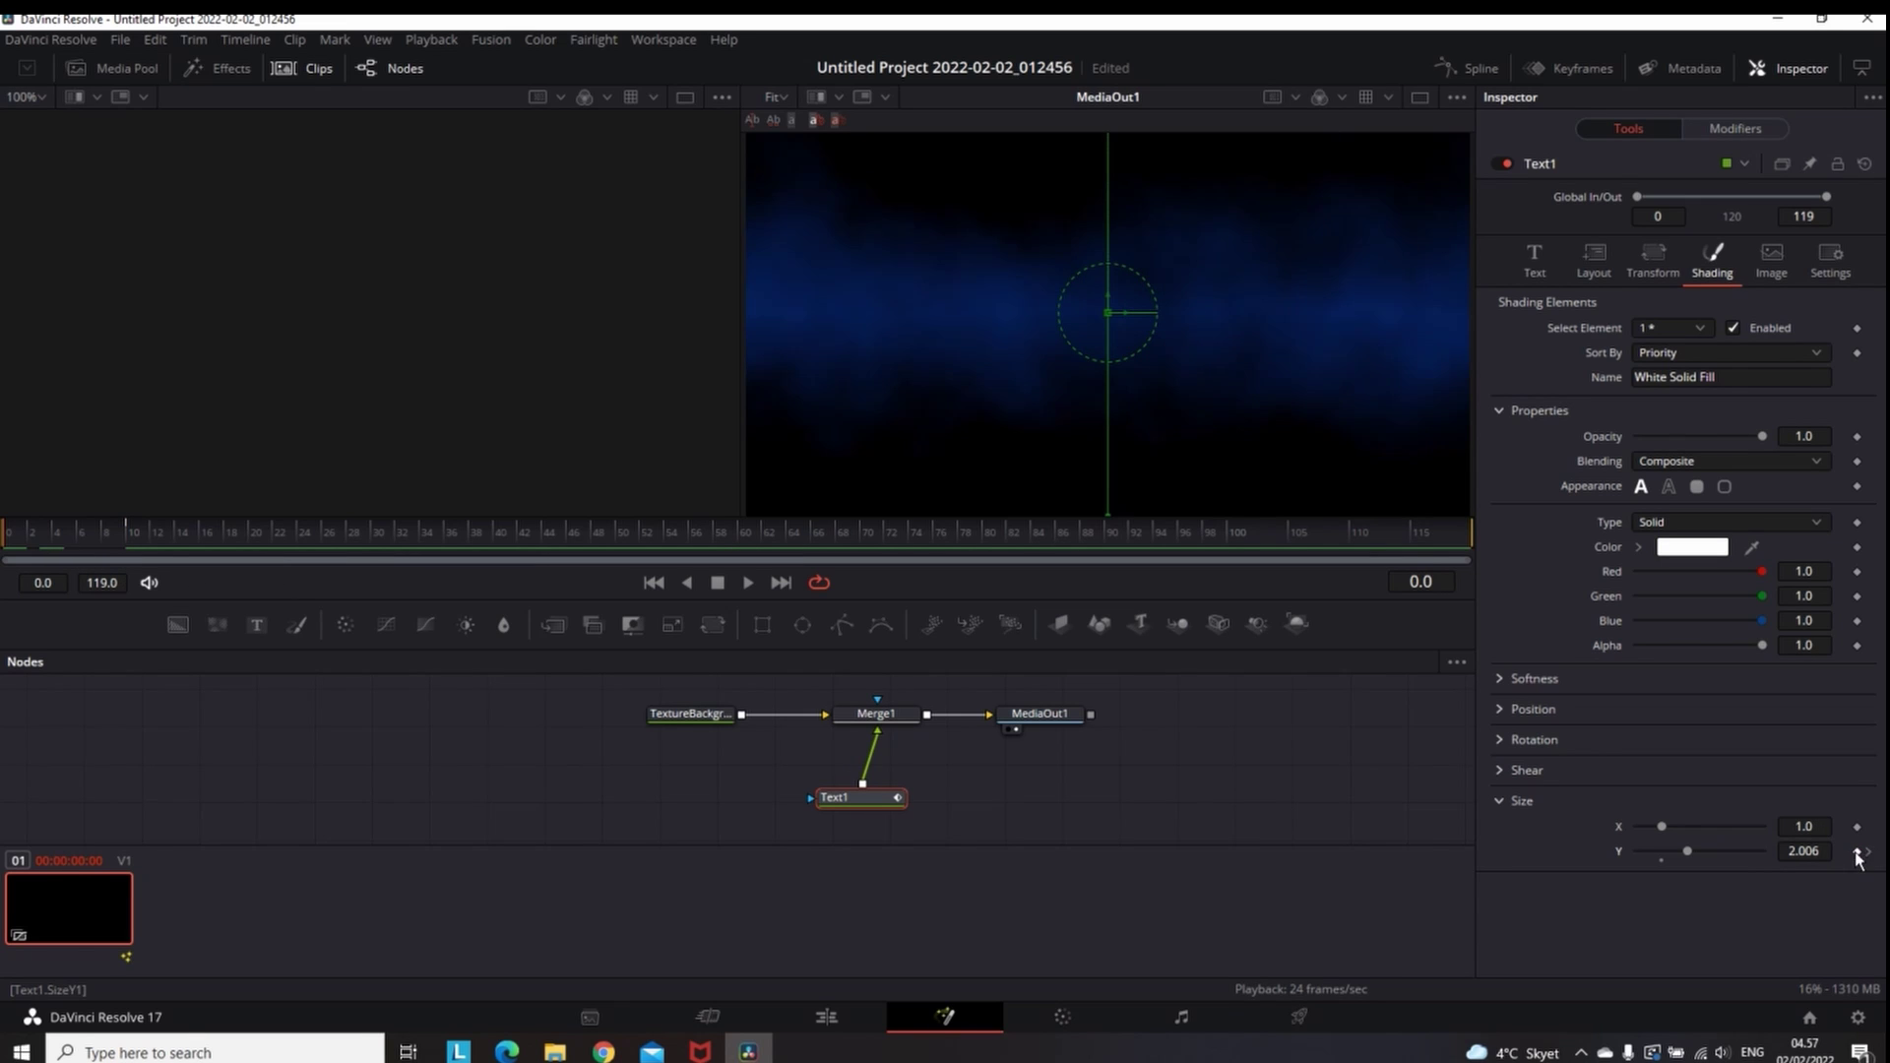
left_click(1857, 851)
Keyframe Size Y at 0.512 on frame 13 and 1.496 on frame 15, and reduce it towards normal height shortly after frame 15
left_click(131, 532)
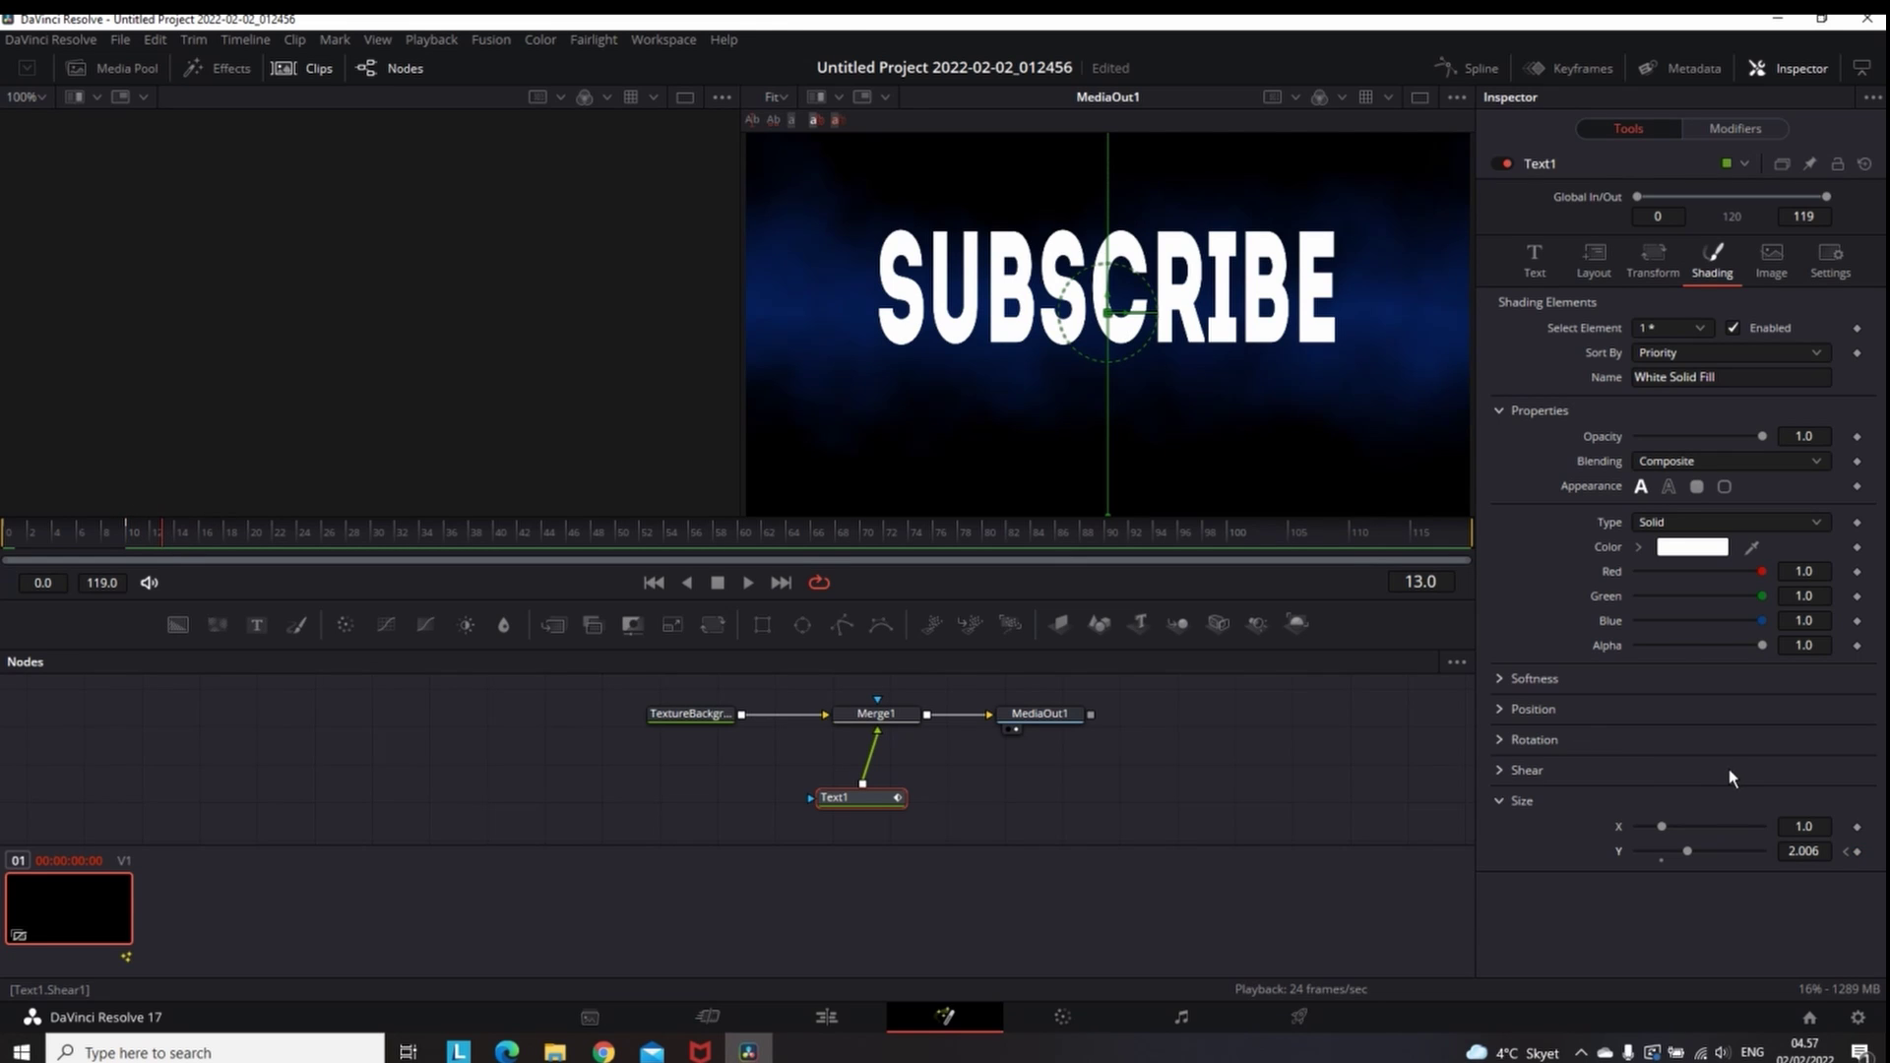
left_click_drag(1691, 853, 1654, 855)
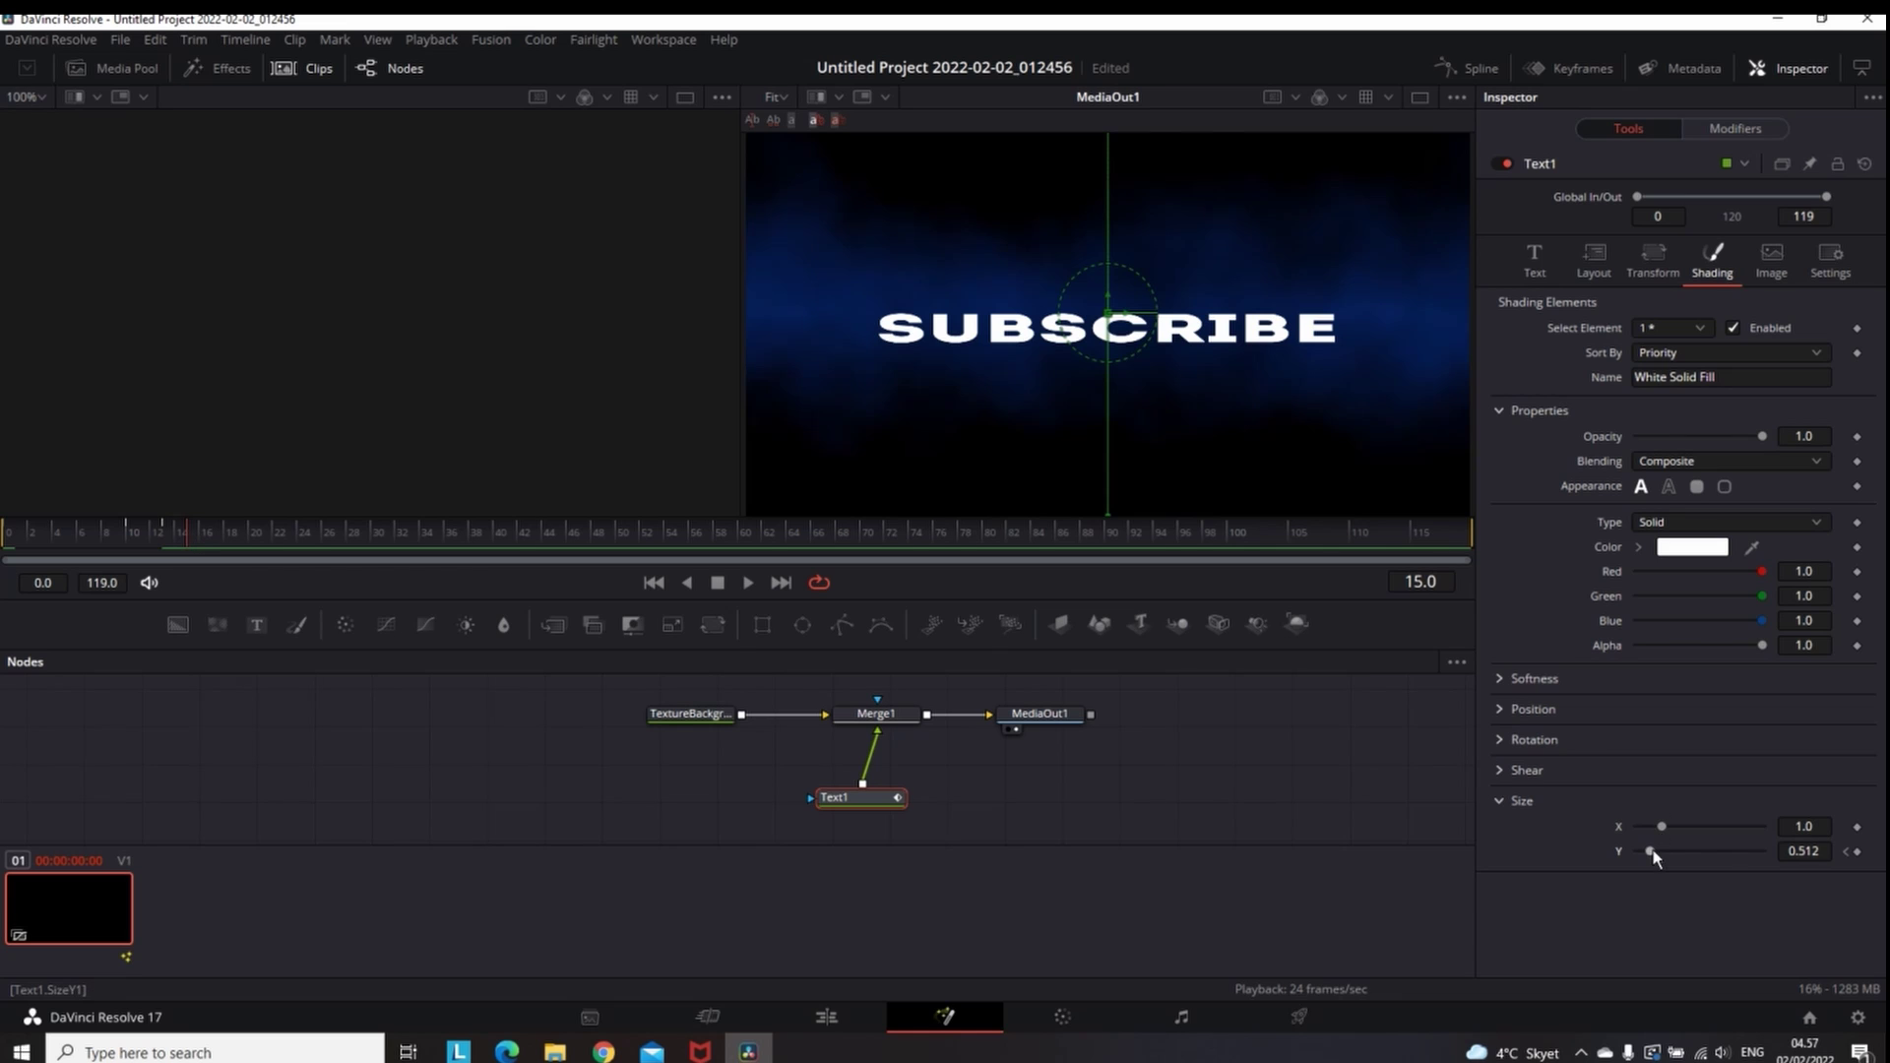
left_click_drag(1651, 850, 1676, 856)
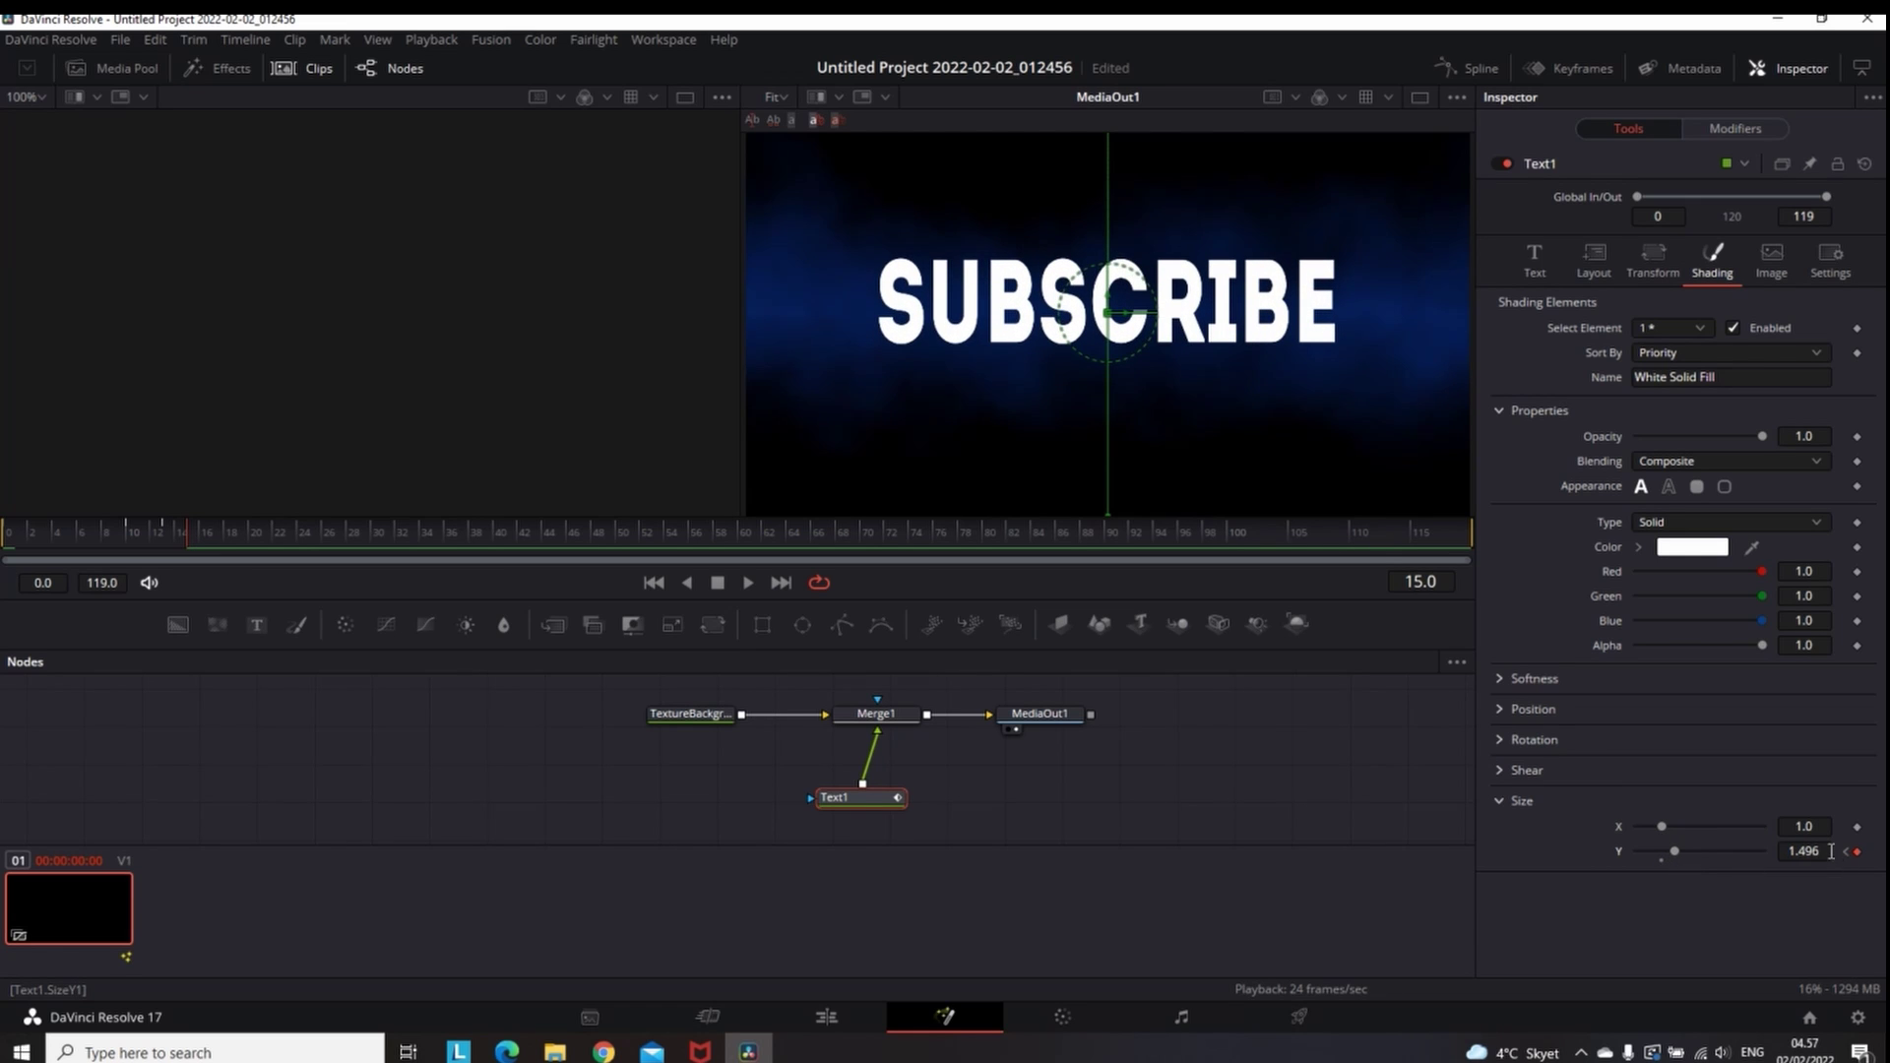
left_click(207, 536)
left_click_drag(1676, 853, 1663, 852)
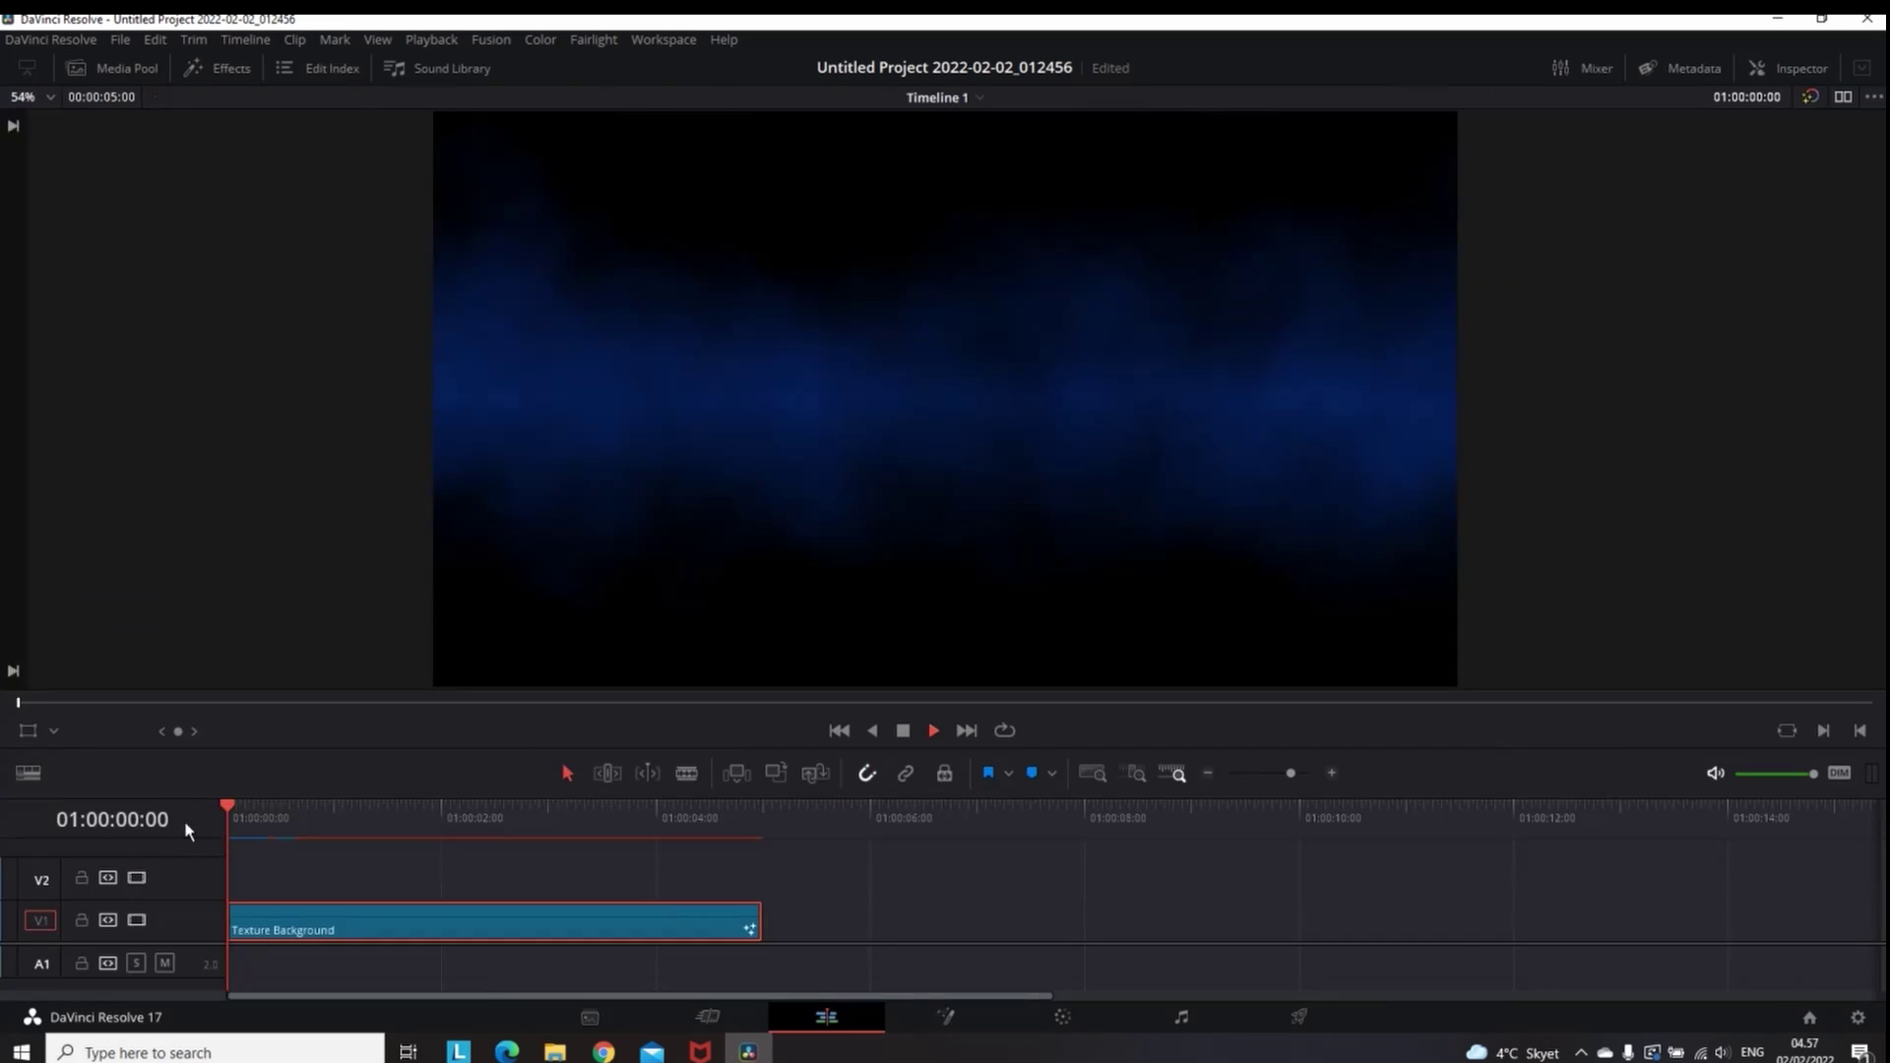
Play the bouncing title from the start of the edit timeline and stop playback
key("space")
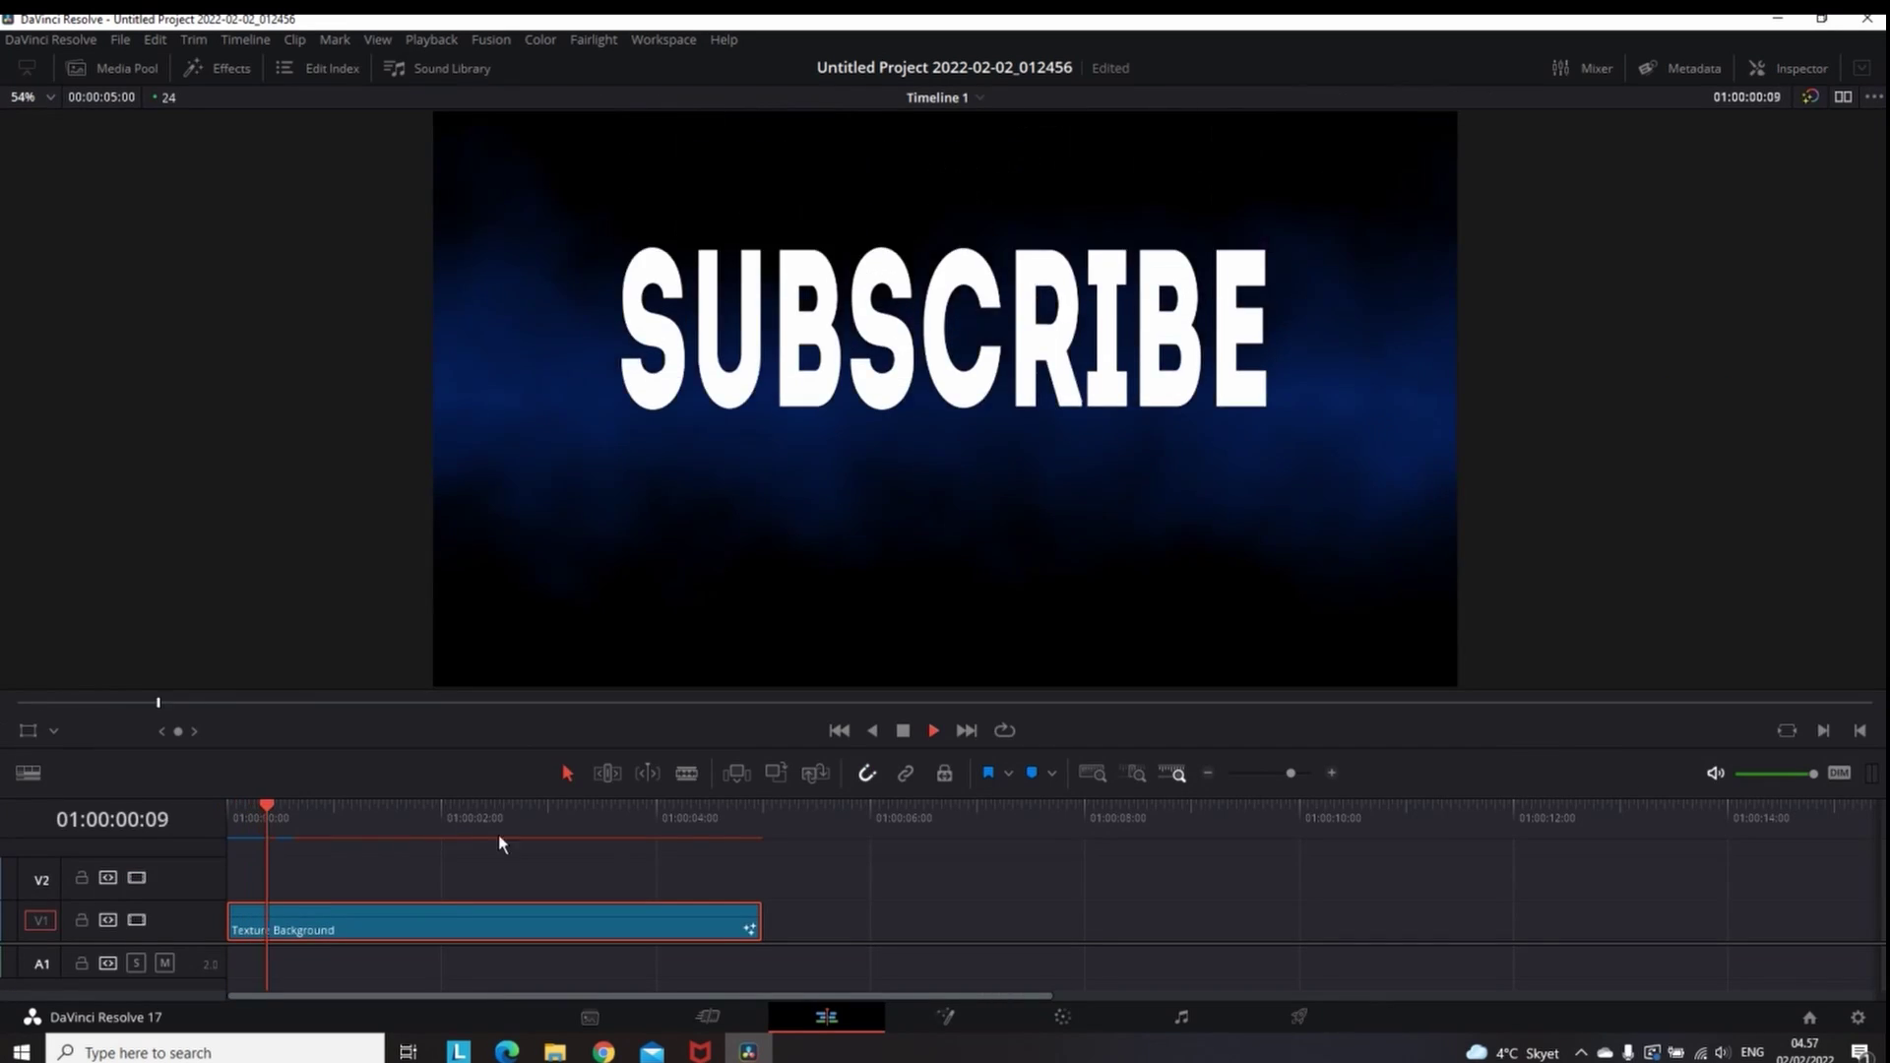
left_click(904, 734)
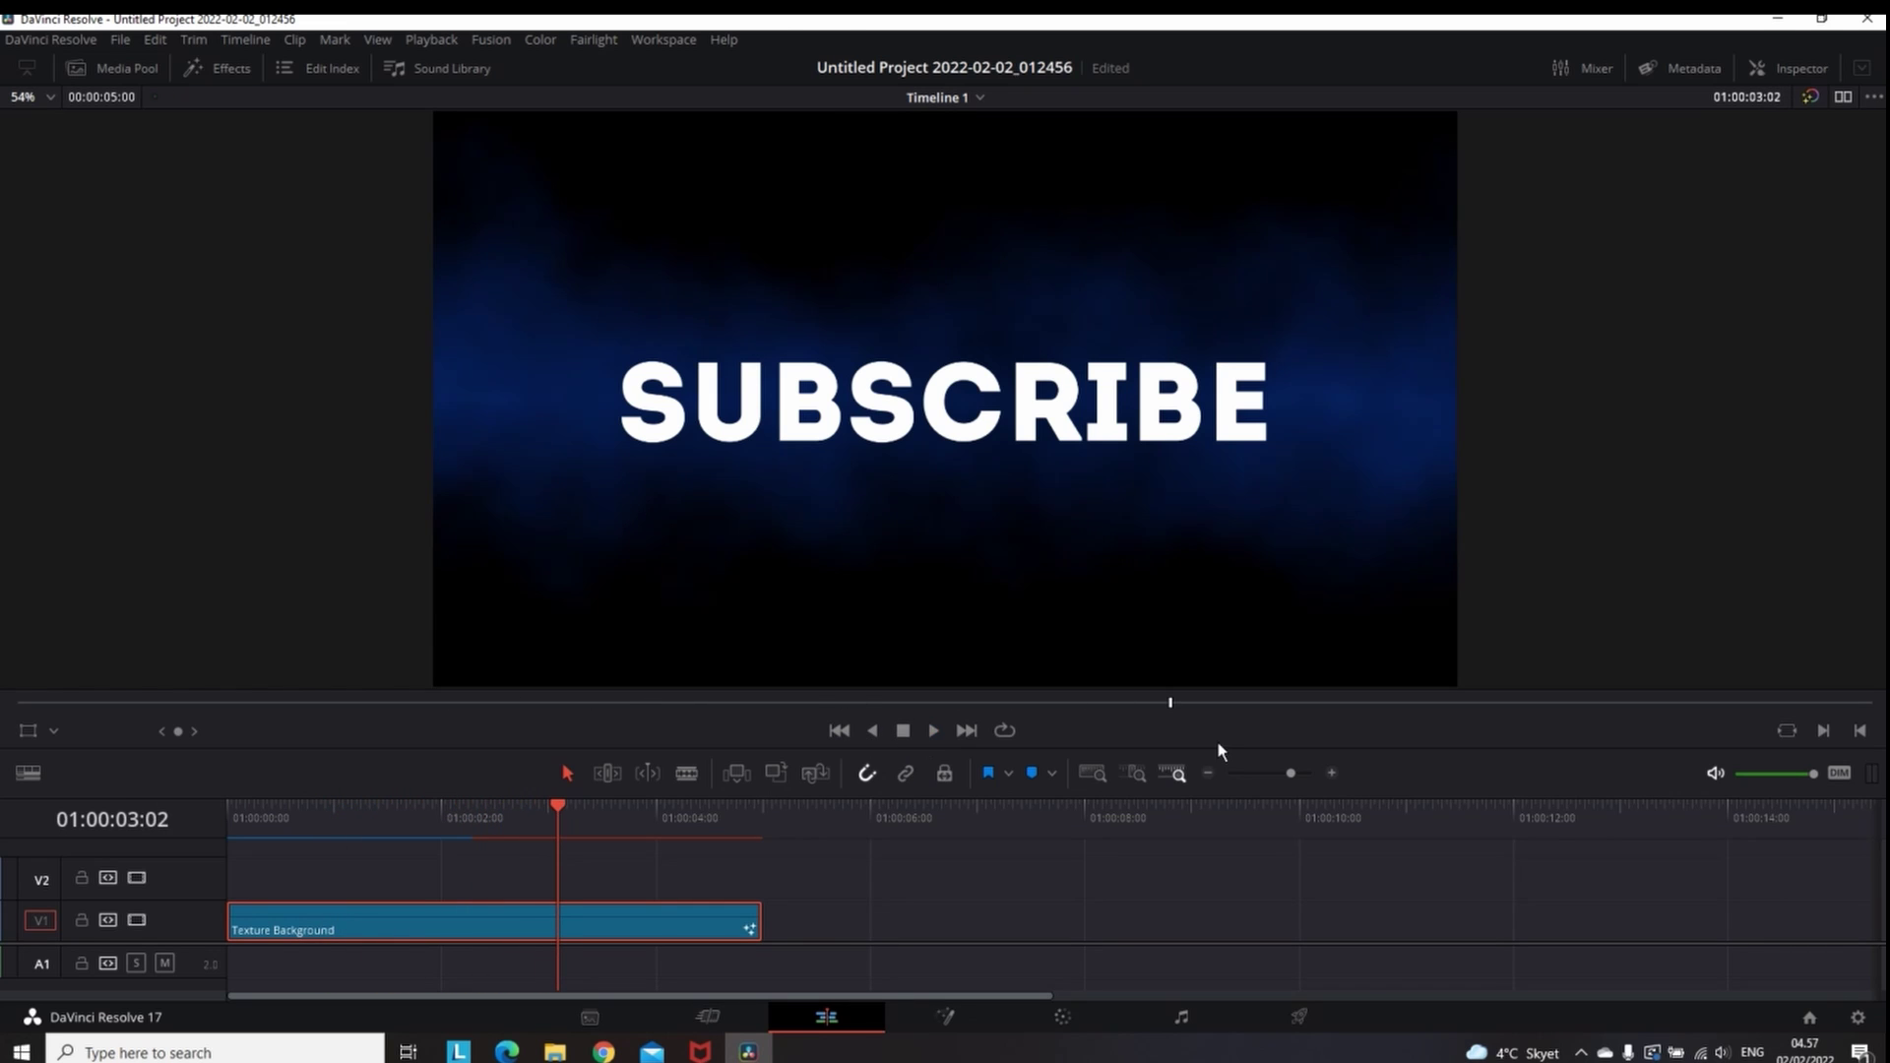